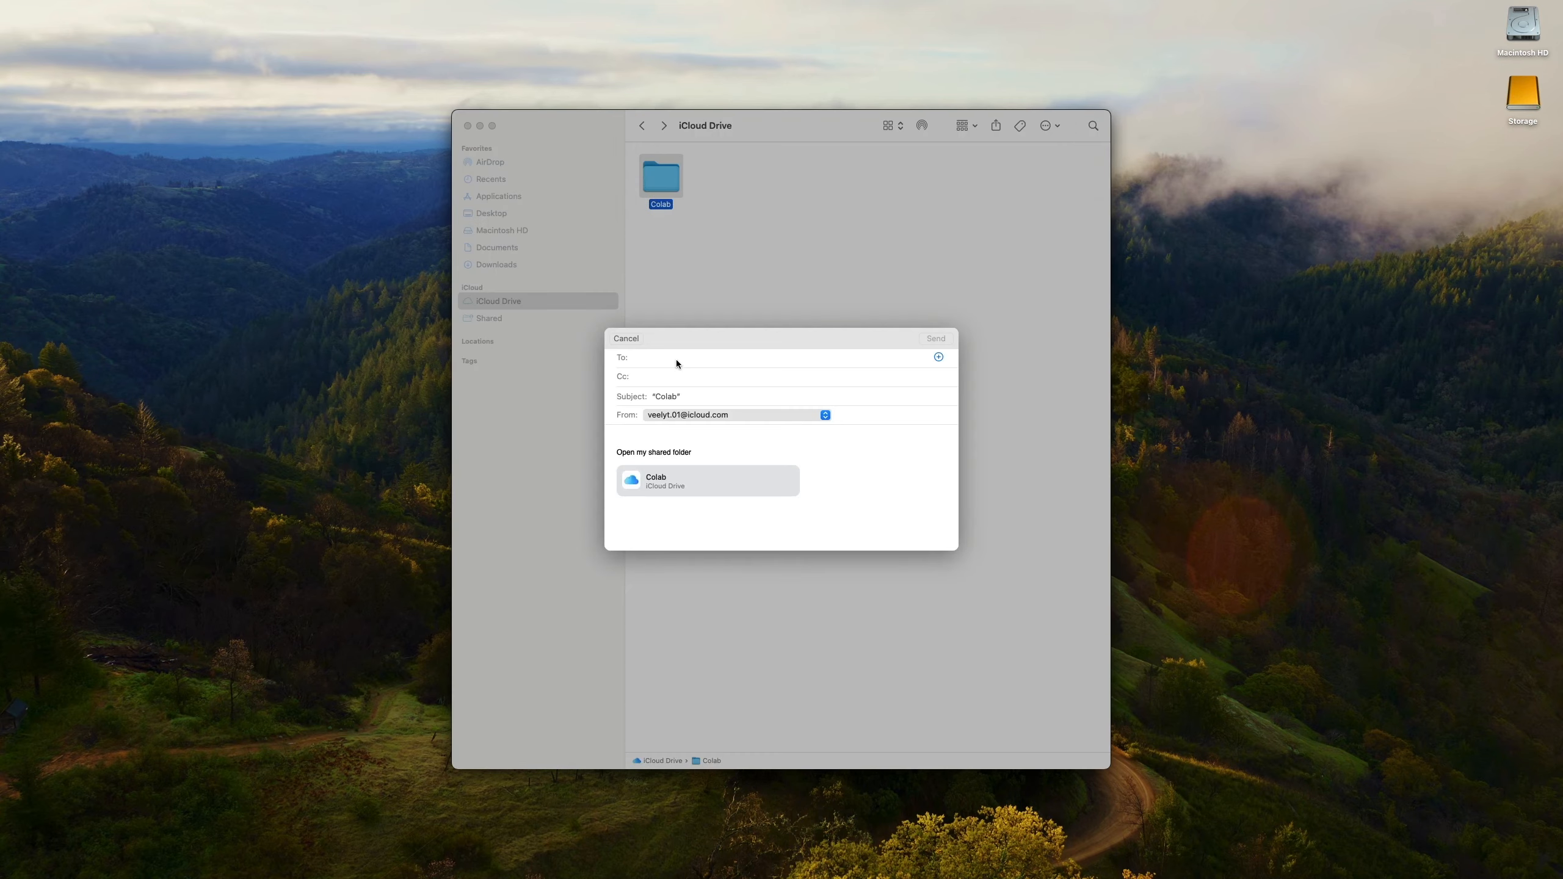
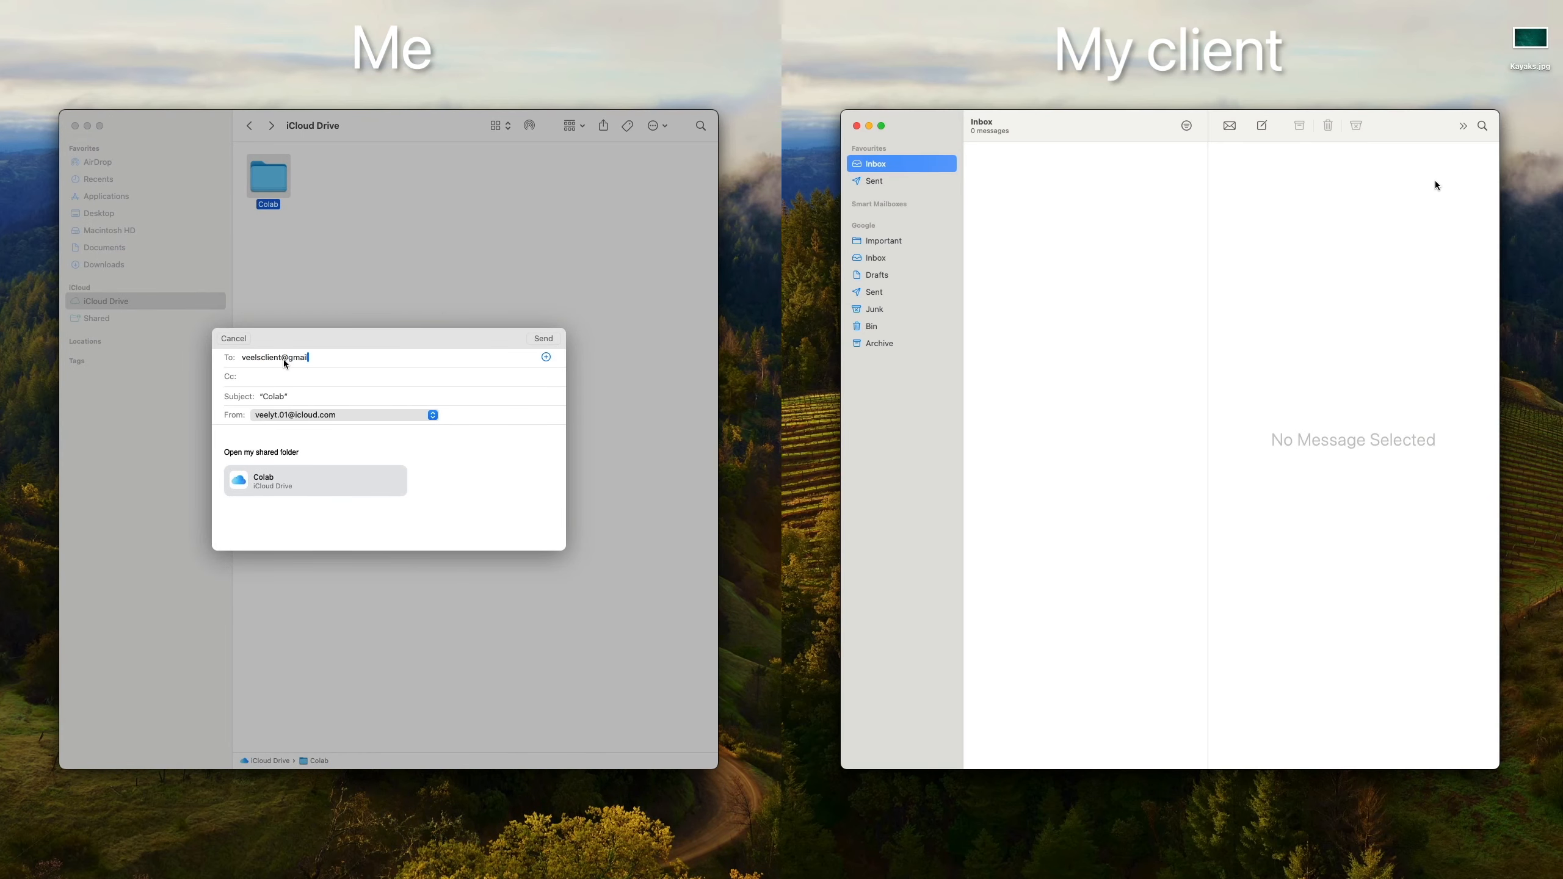
# Step: Send the Colab invitation, then accept it from Mail on the client's Mac
pyautogui.click(546, 339)
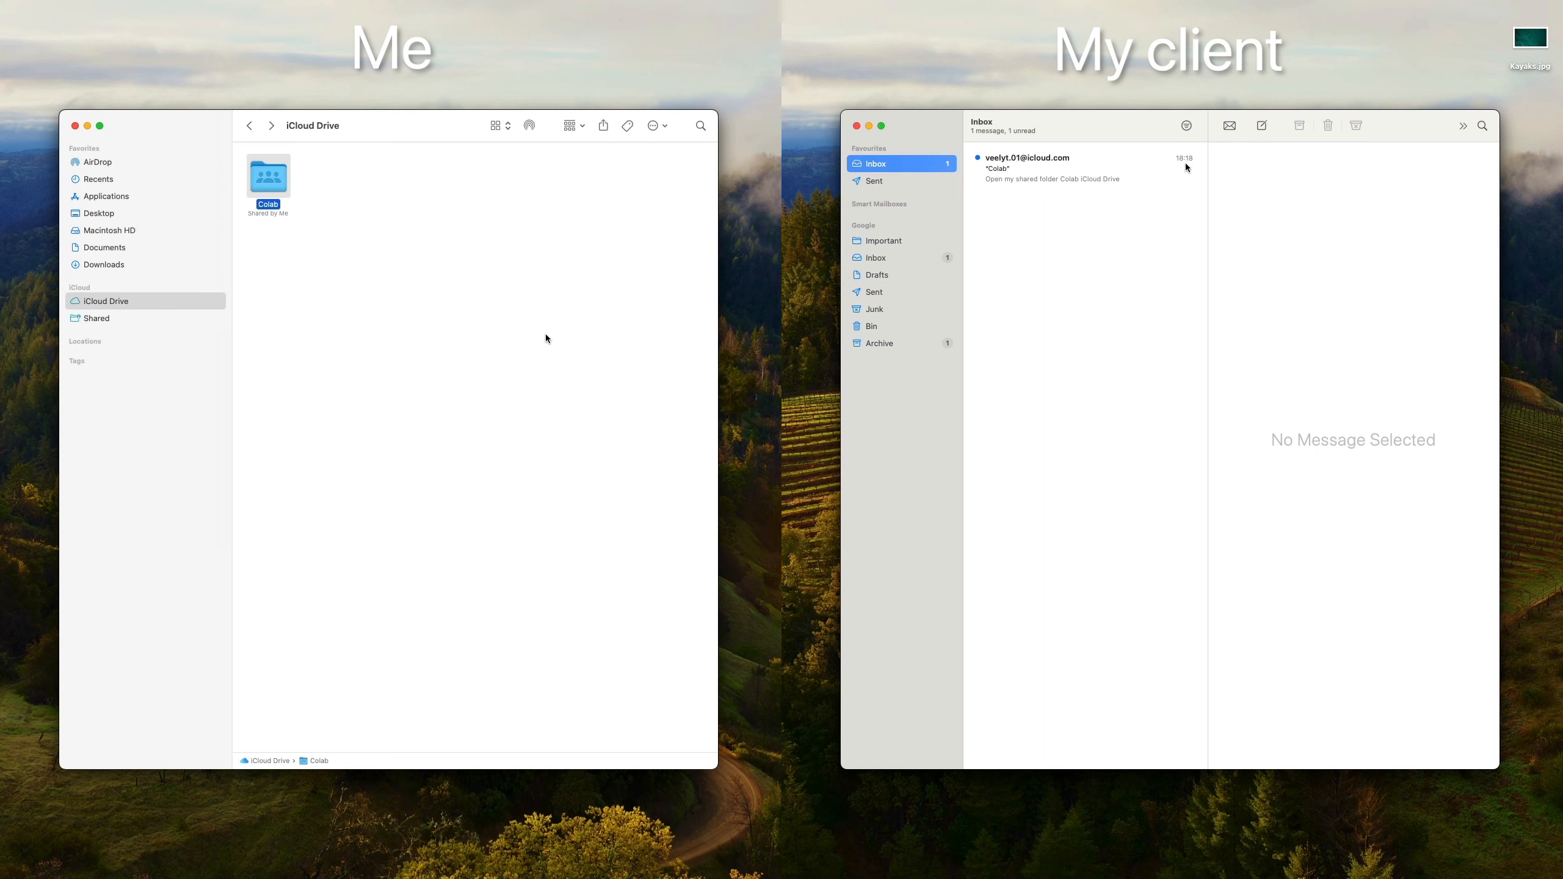
pyautogui.click(1118, 164)
pyautogui.doubleClick(268, 180)
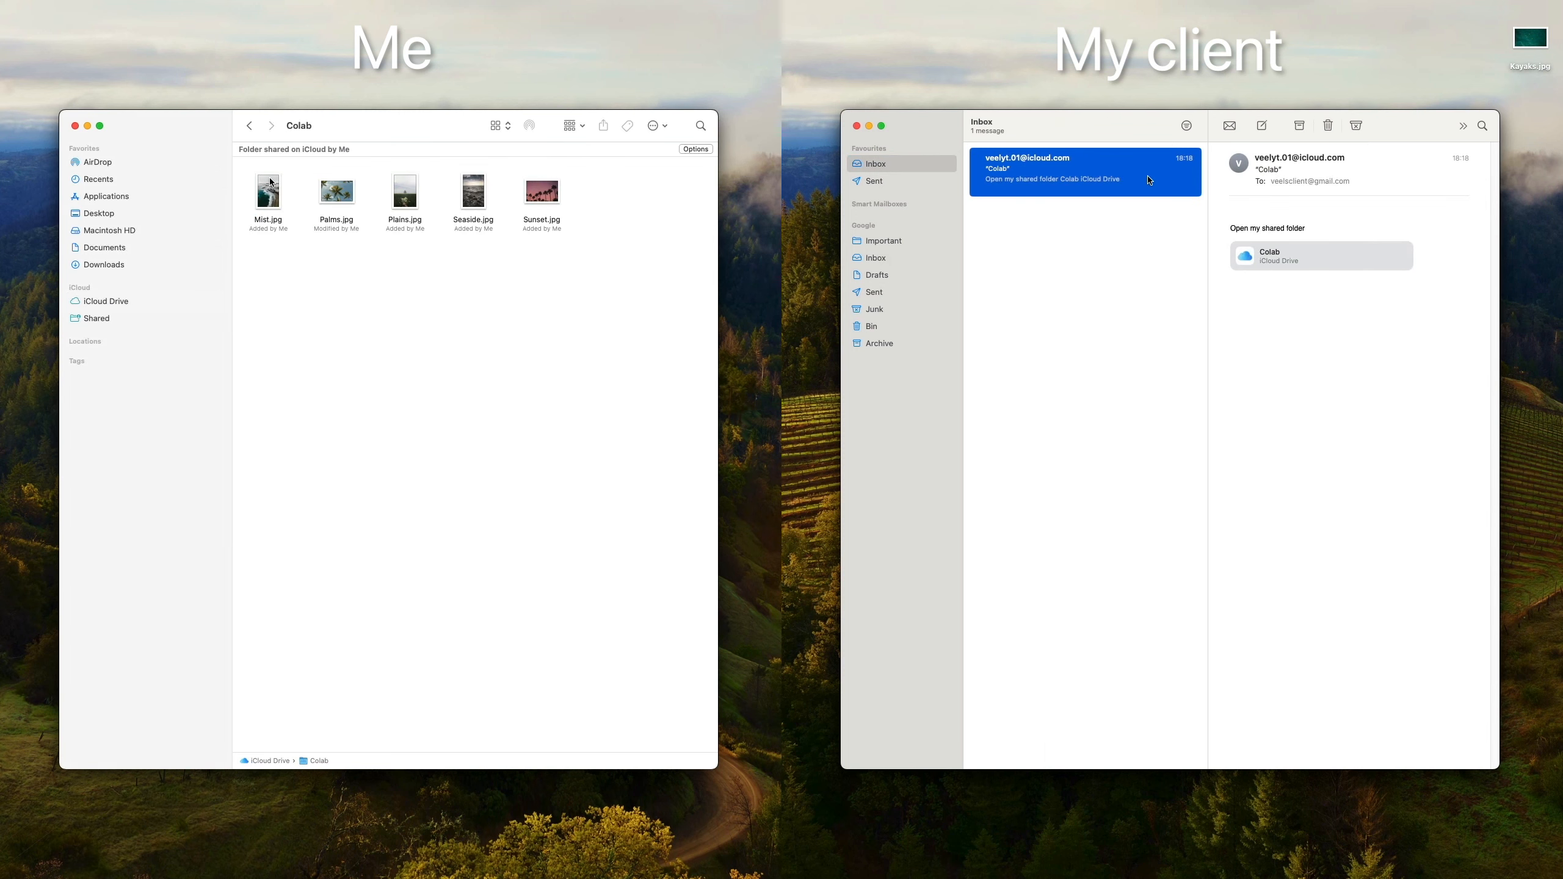
pyautogui.click(1273, 255)
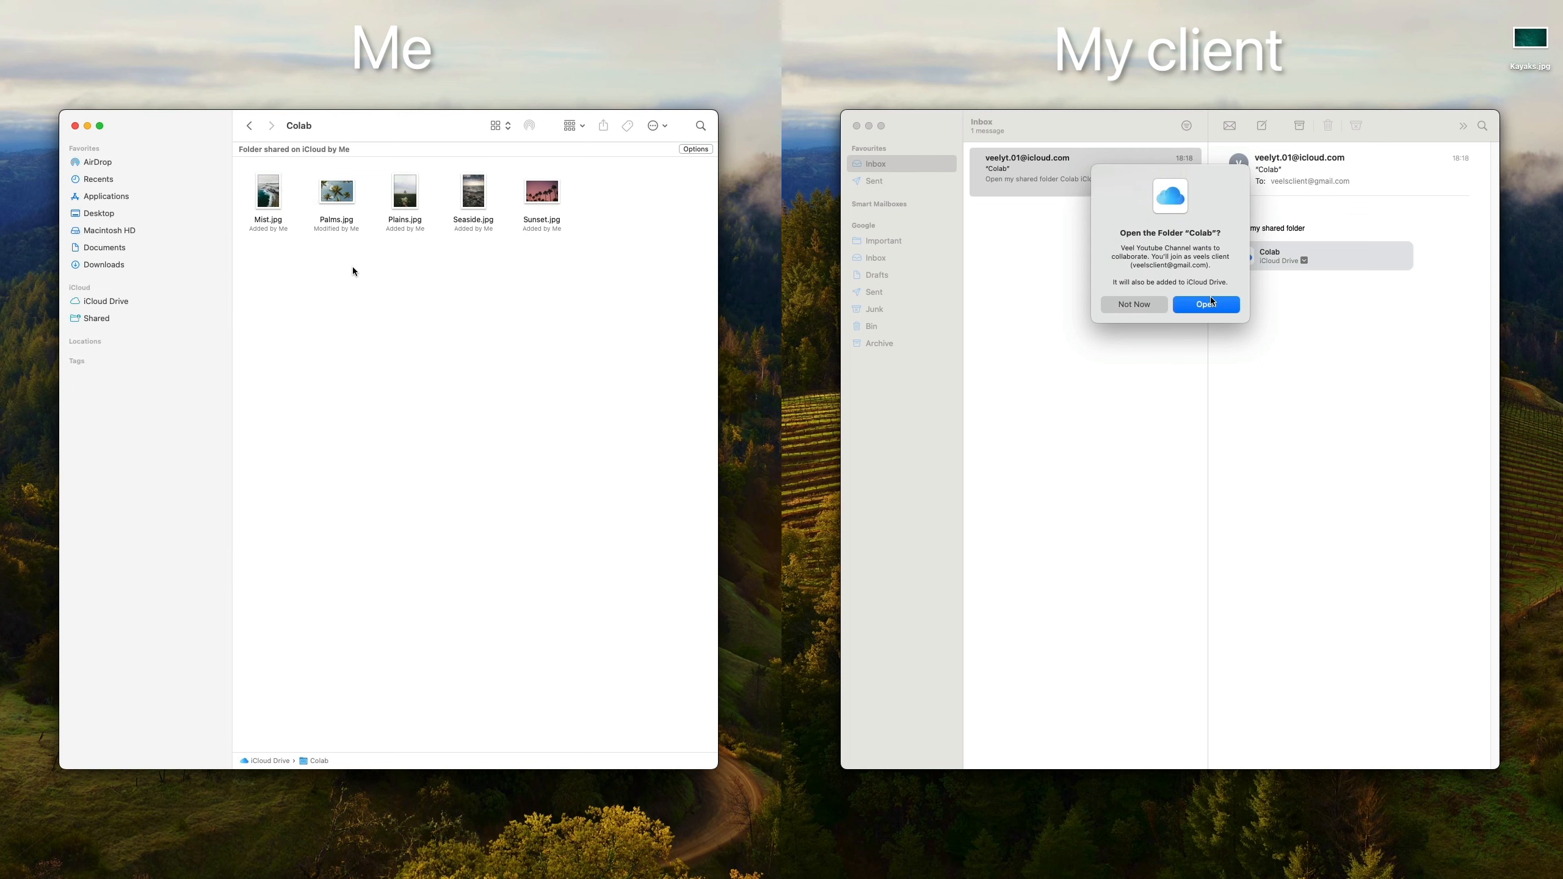
pyautogui.click(1208, 304)
pyautogui.press('super+Tab')
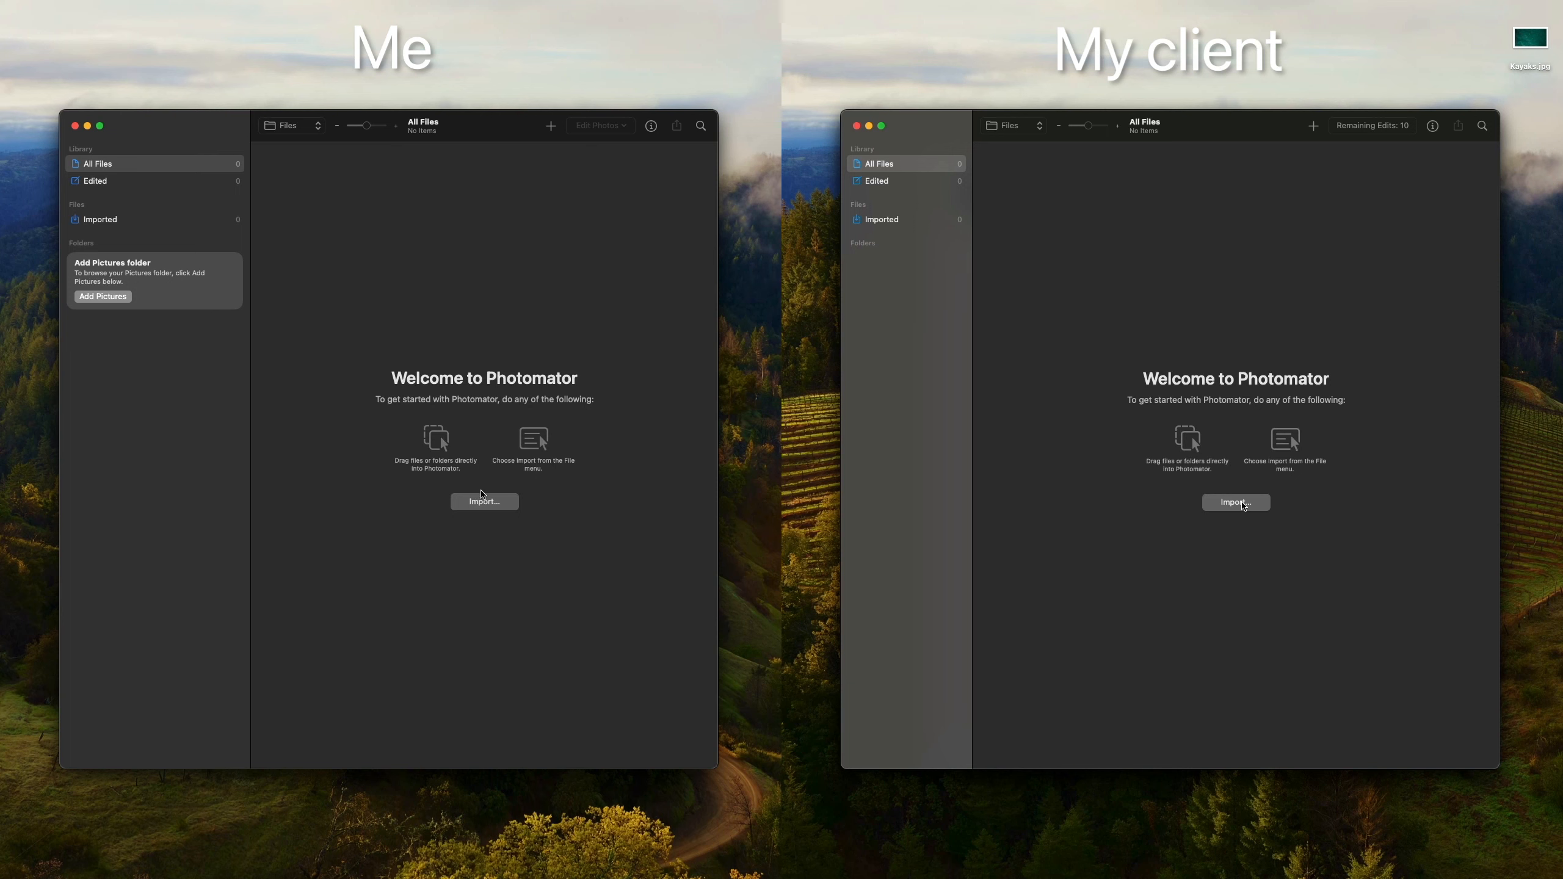
# Step: Import the Colab folder from iCloud Drive into Photomator on both Macs
pyautogui.click(1243, 505)
pyautogui.click(483, 500)
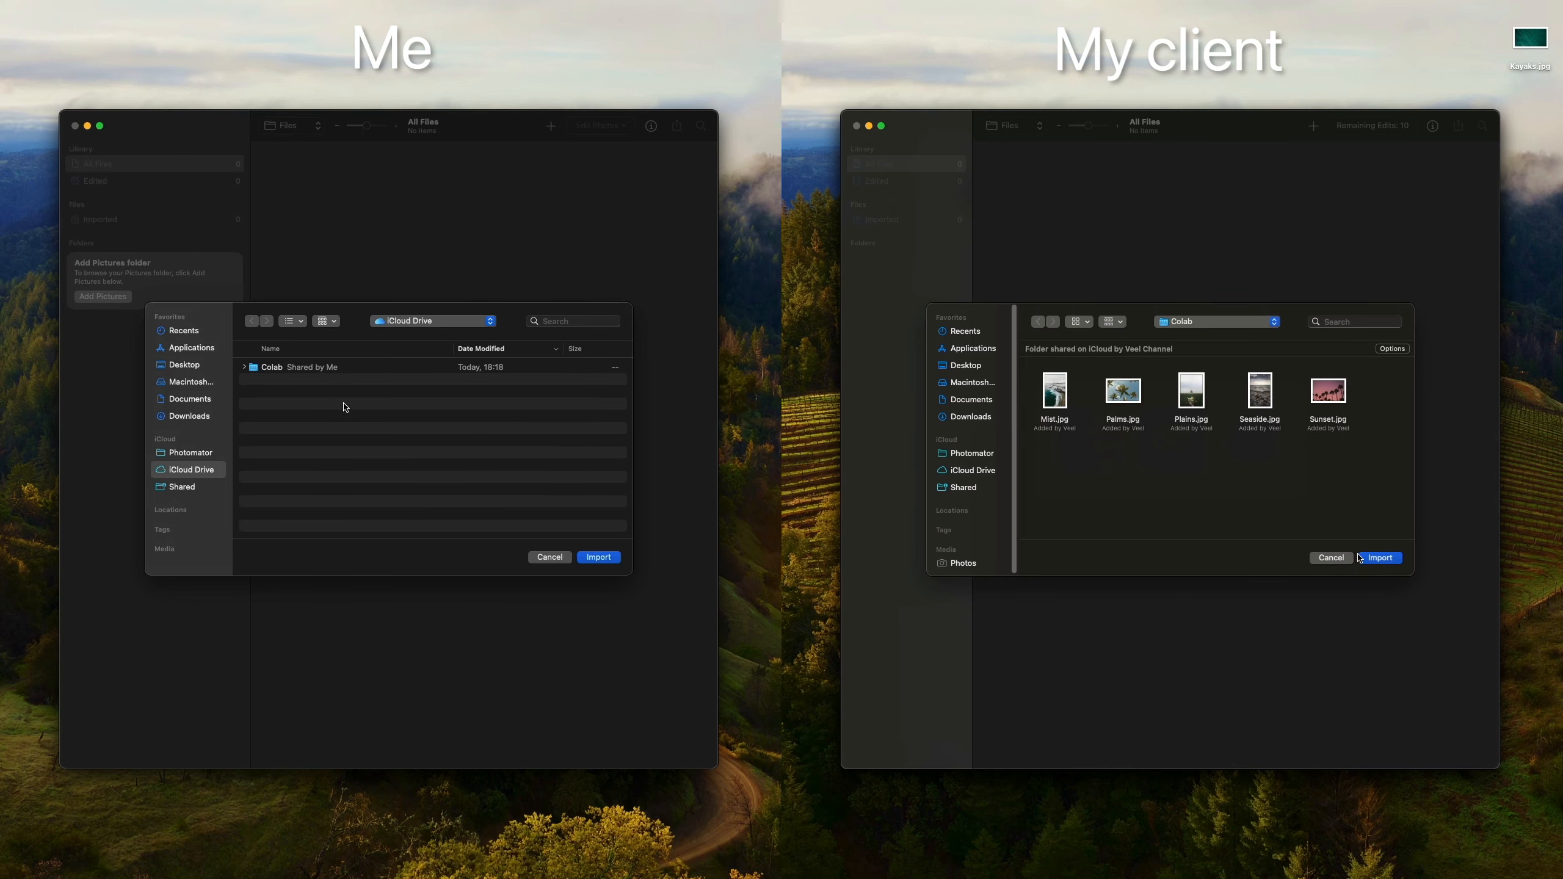
pyautogui.click(321, 370)
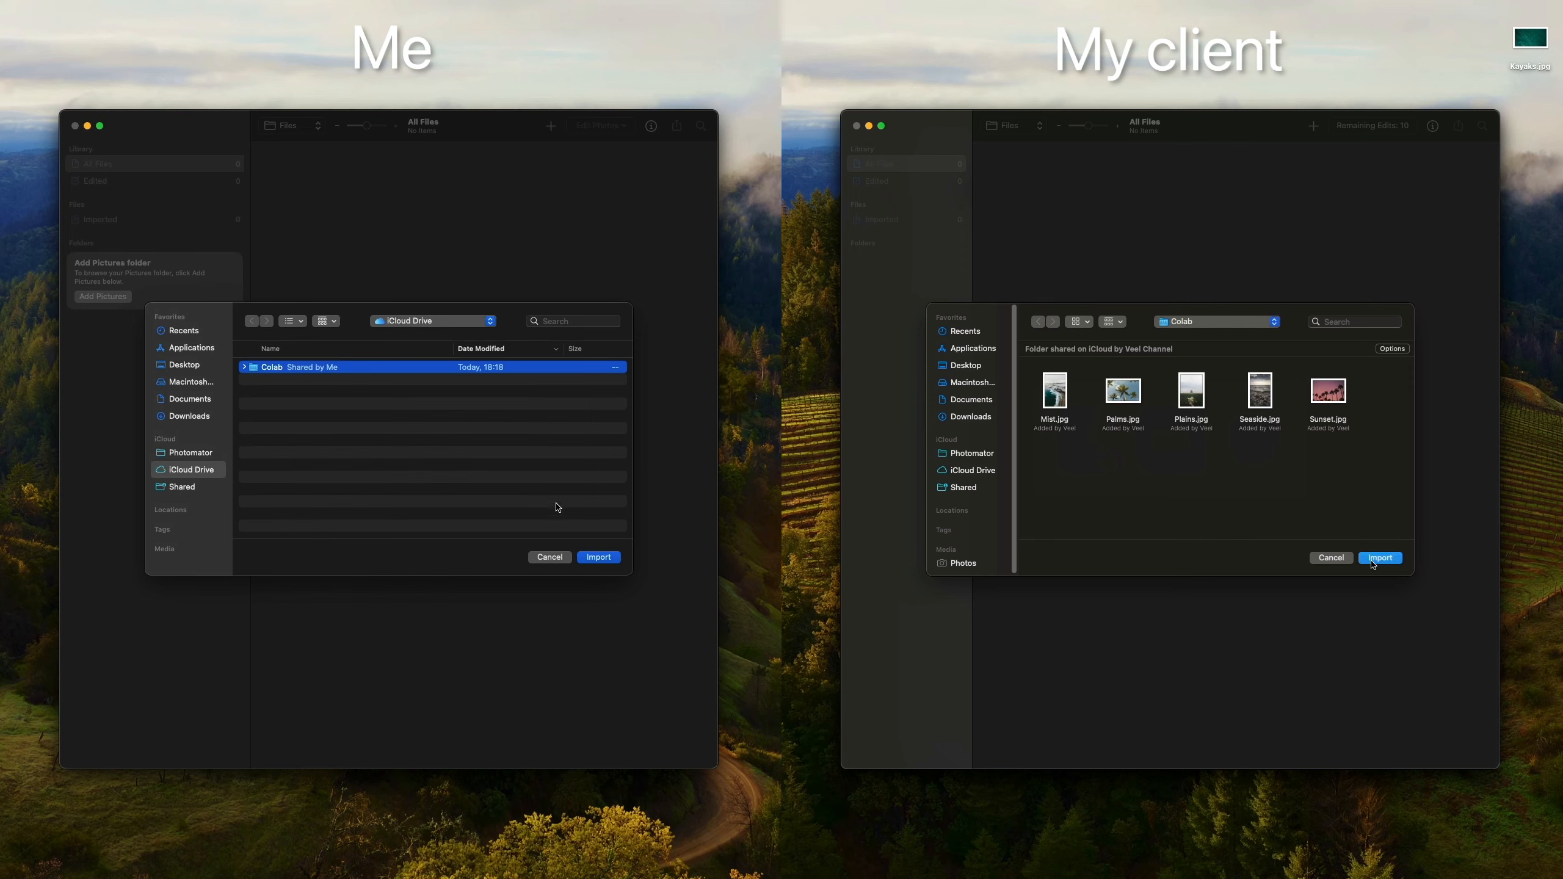
pyautogui.click(1374, 562)
pyautogui.click(599, 557)
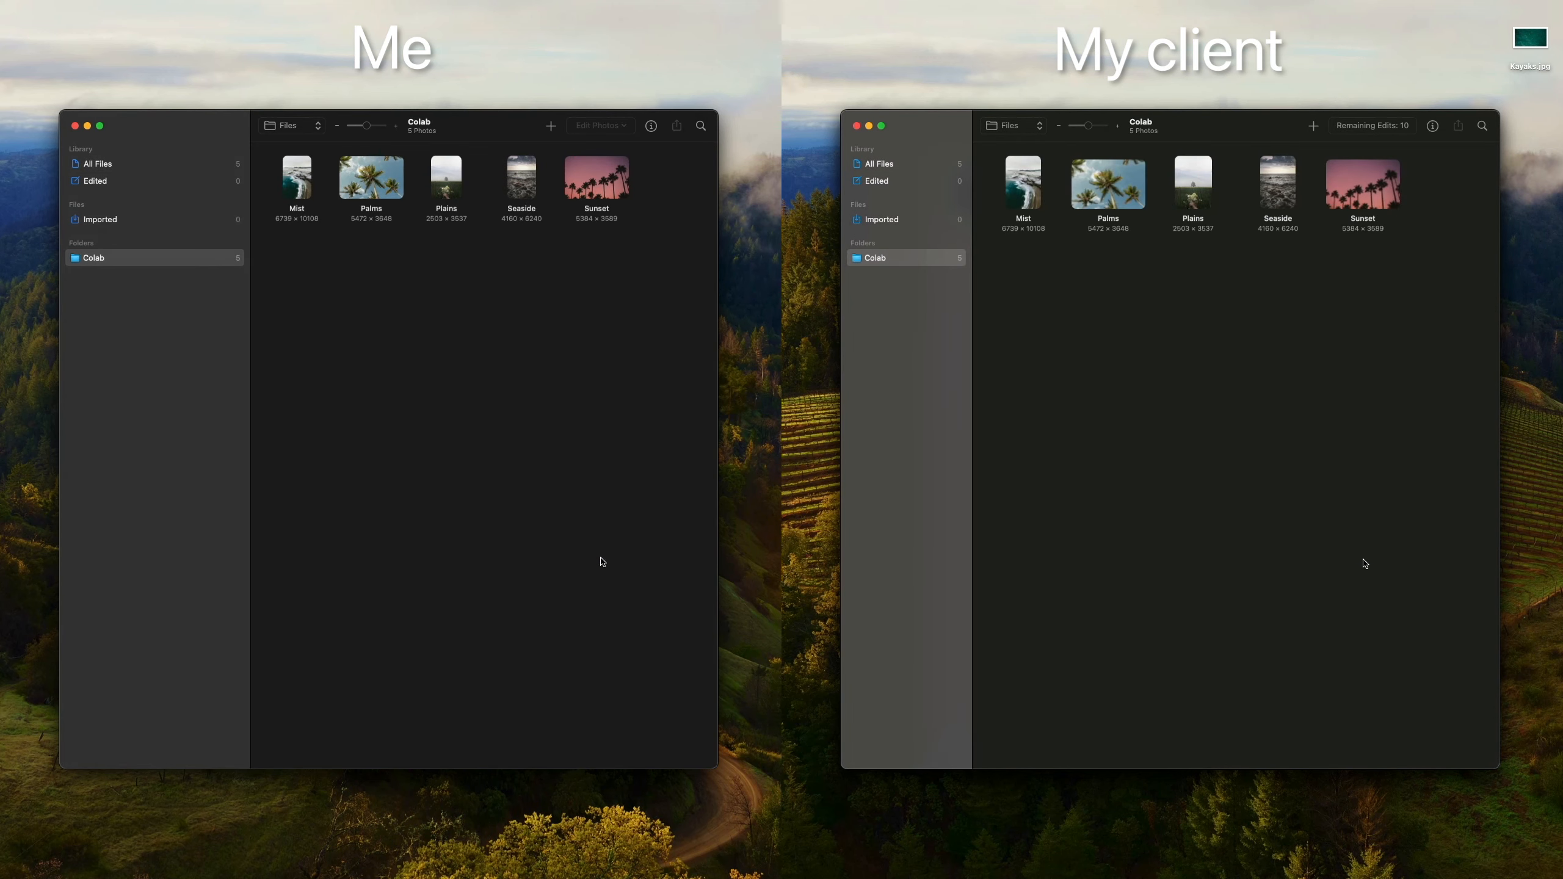
pyautogui.click(1277, 185)
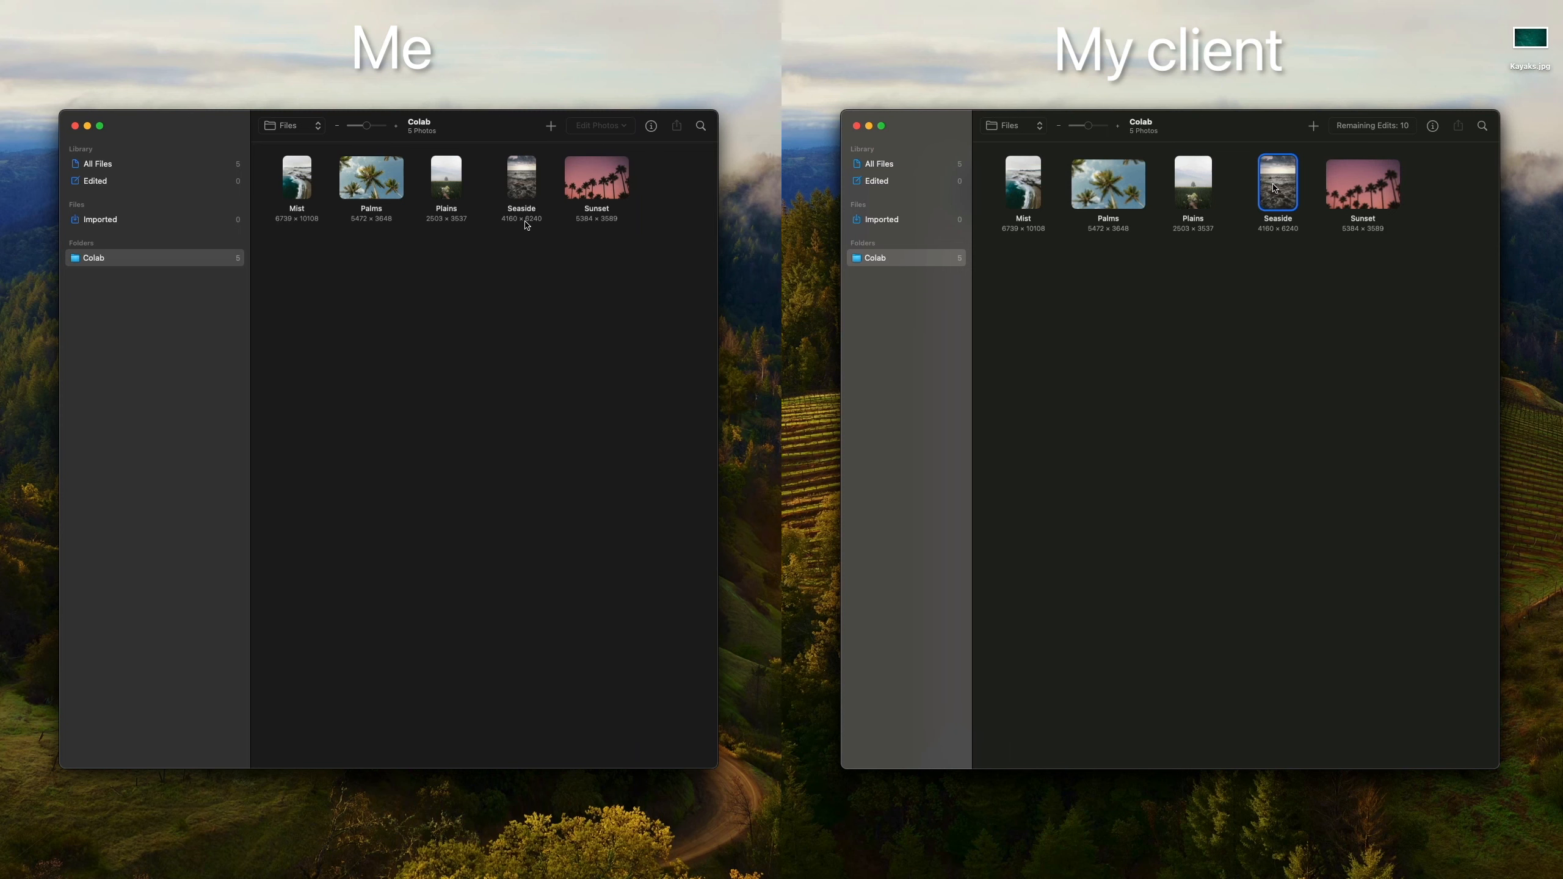
# Step: Add a Select Sky layer to Seaside and drag its Temperature warmer
pyautogui.doubleClick(522, 181)
pyautogui.doubleClick(1274, 188)
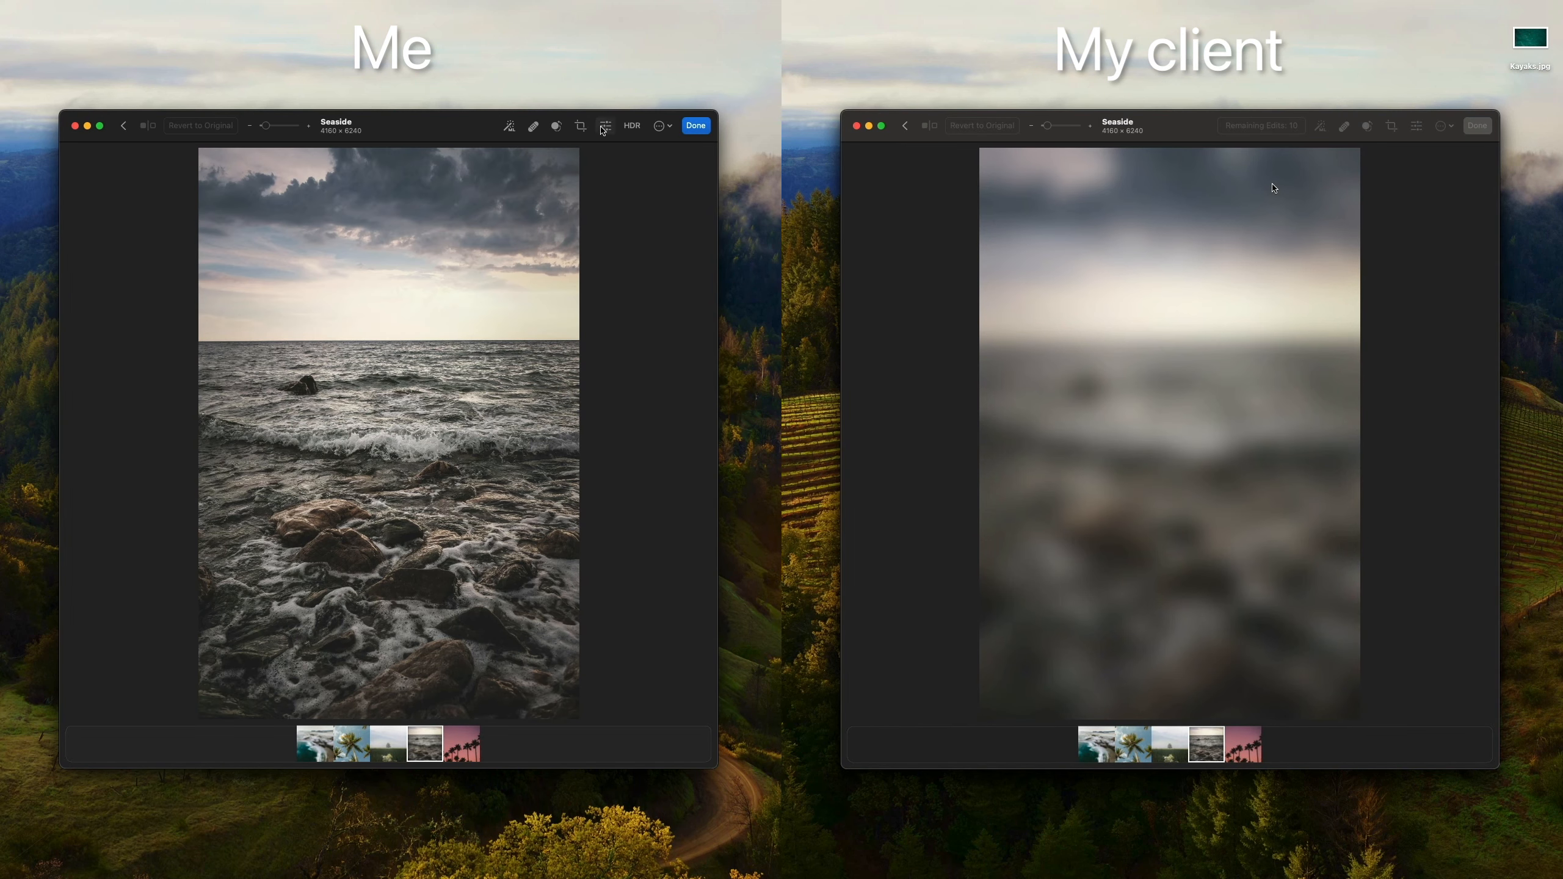
pyautogui.click(605, 126)
pyautogui.click(677, 167)
pyautogui.click(689, 192)
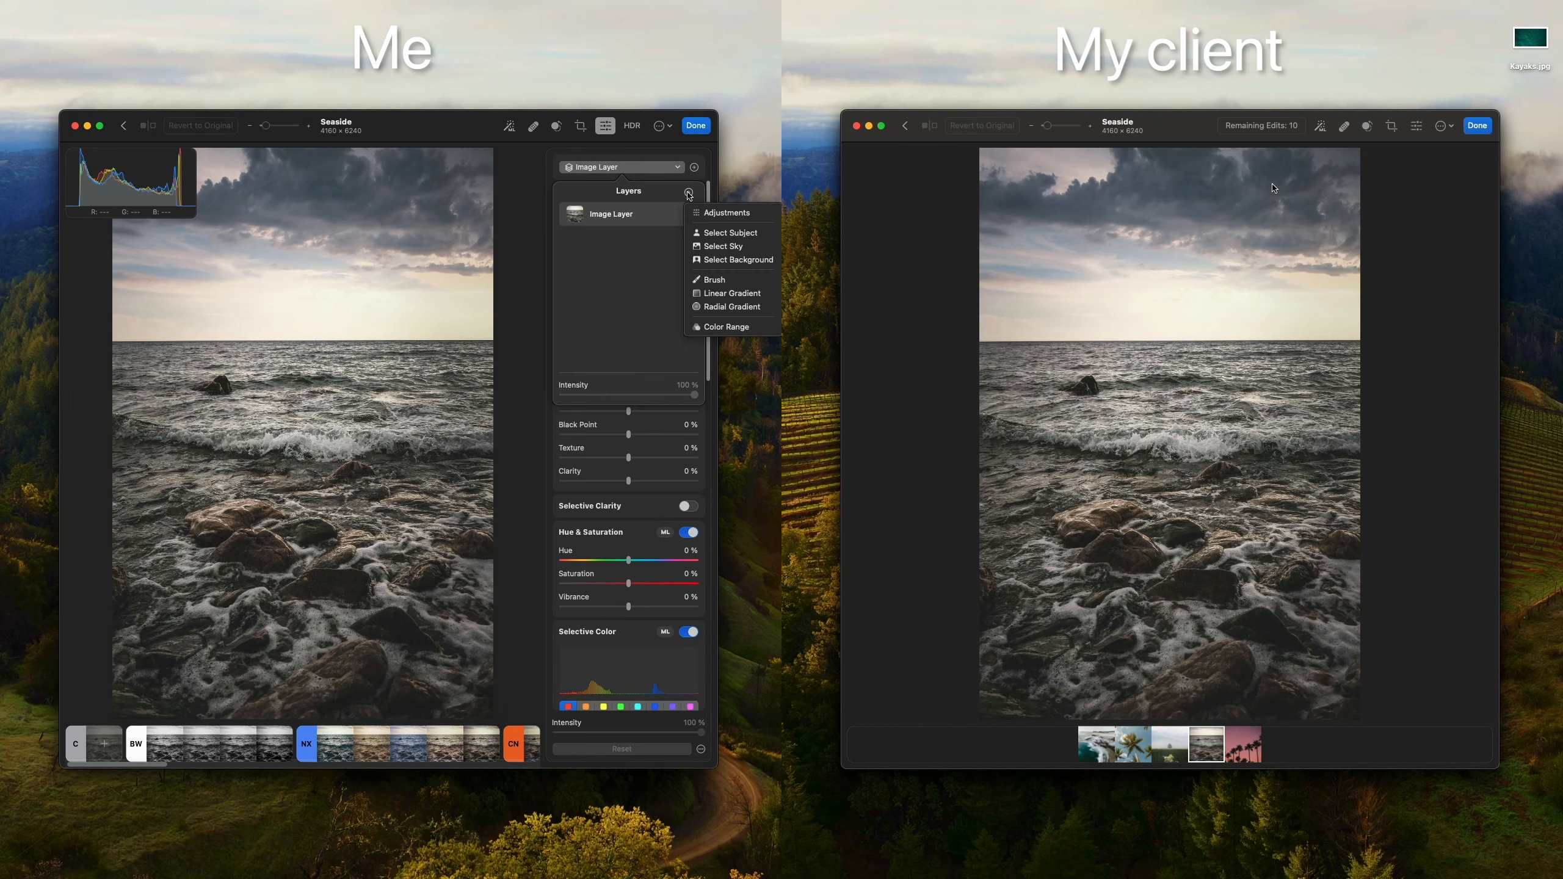
pyautogui.click(699, 247)
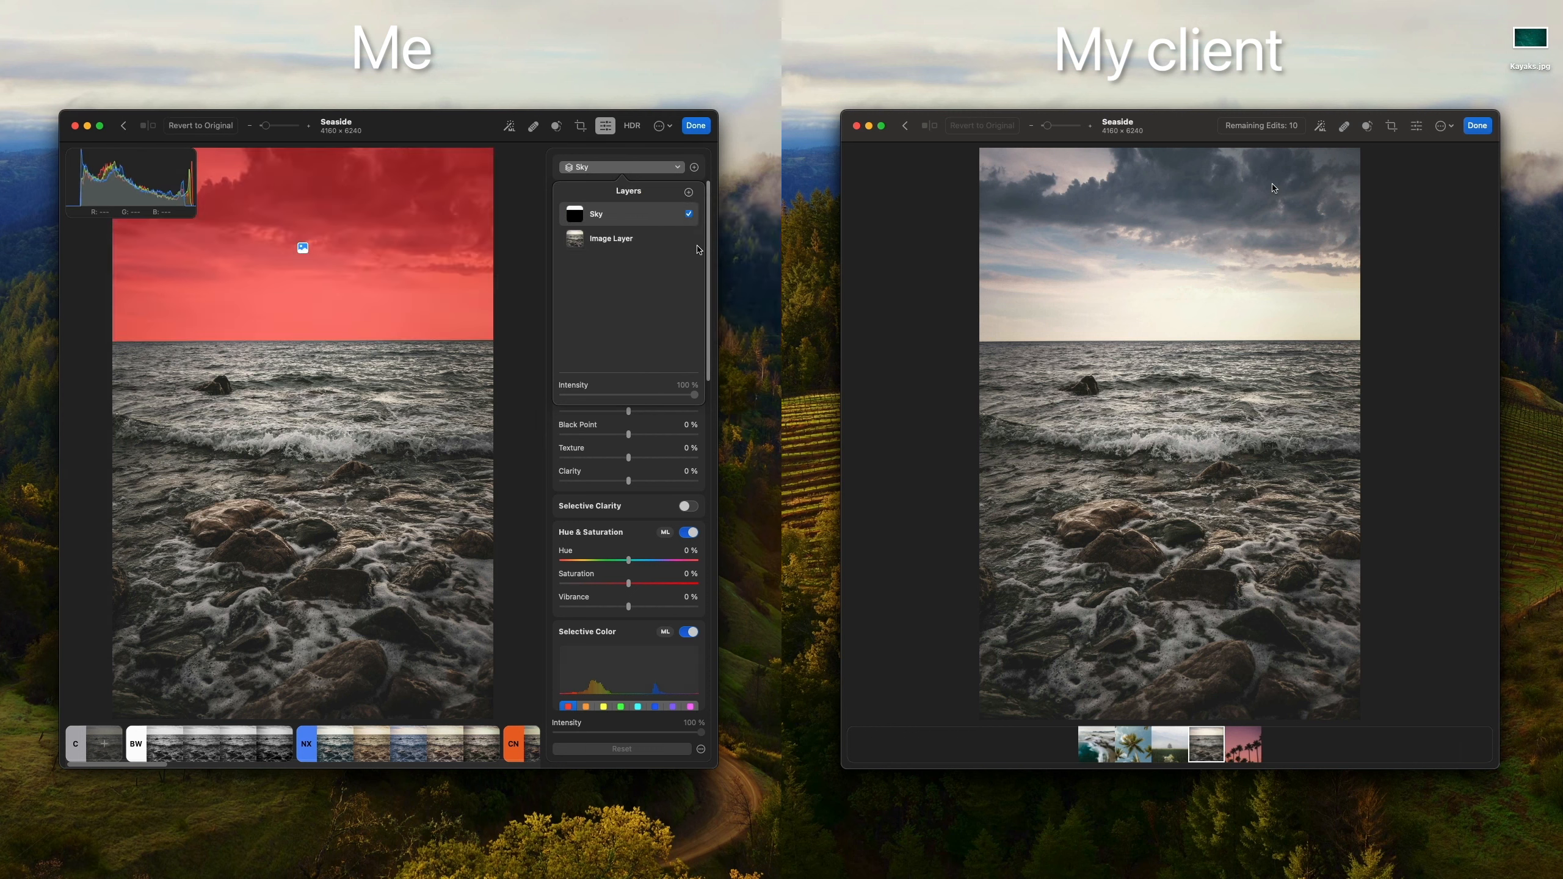
pyautogui.click(679, 168)
pyautogui.moveTo(628, 242)
pyautogui.mouseDown()
pyautogui.moveTo(652, 242)
pyautogui.moveTo(614, 241)
pyautogui.moveTo(653, 242)
pyautogui.mouseUp()
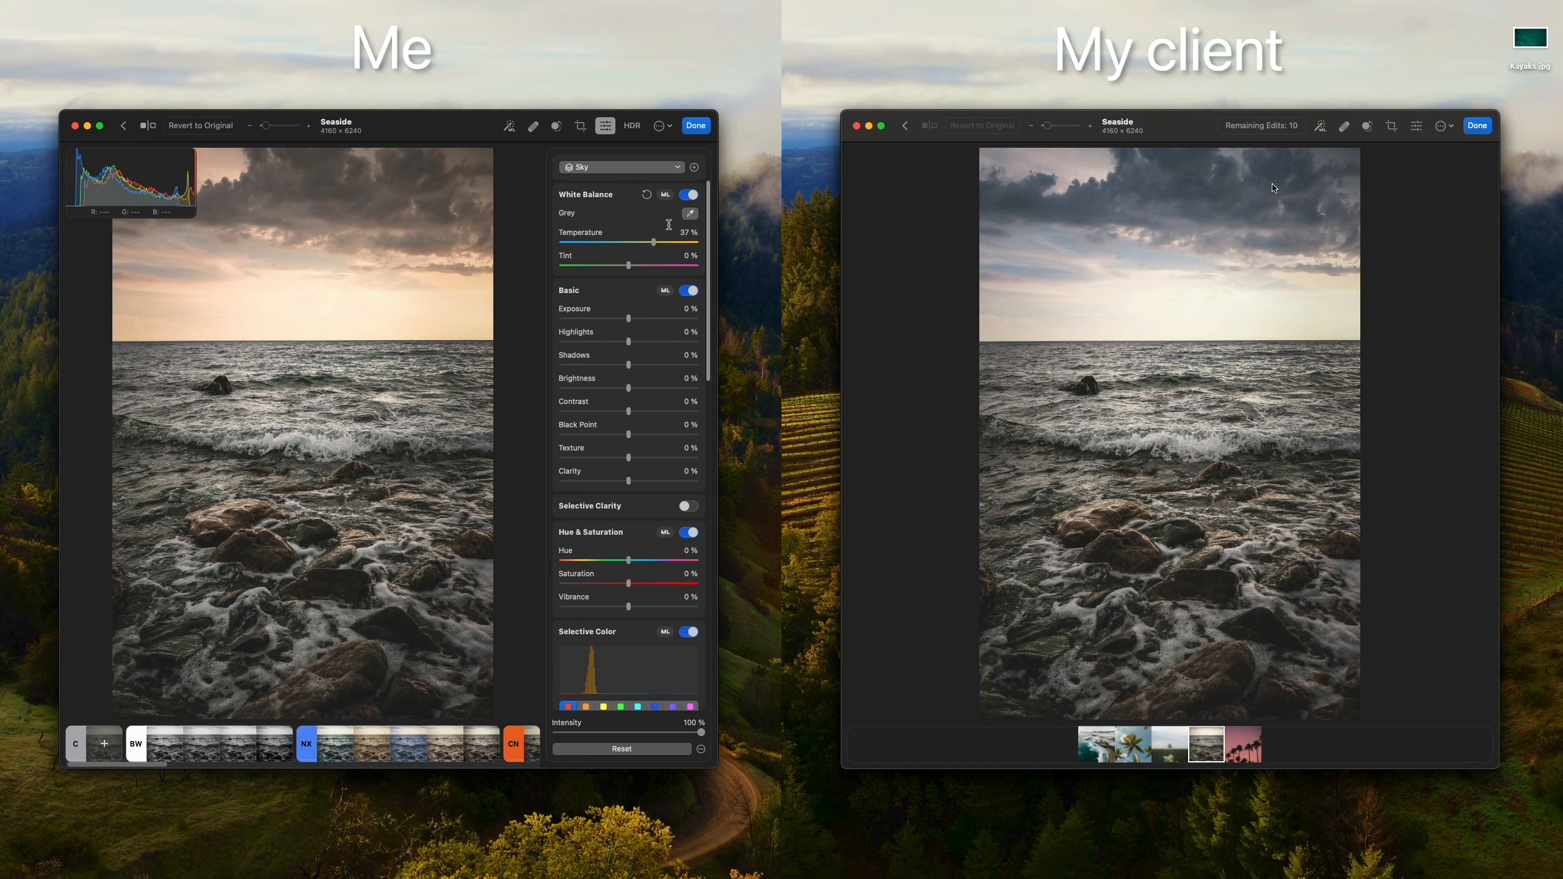
pyautogui.click(696, 127)
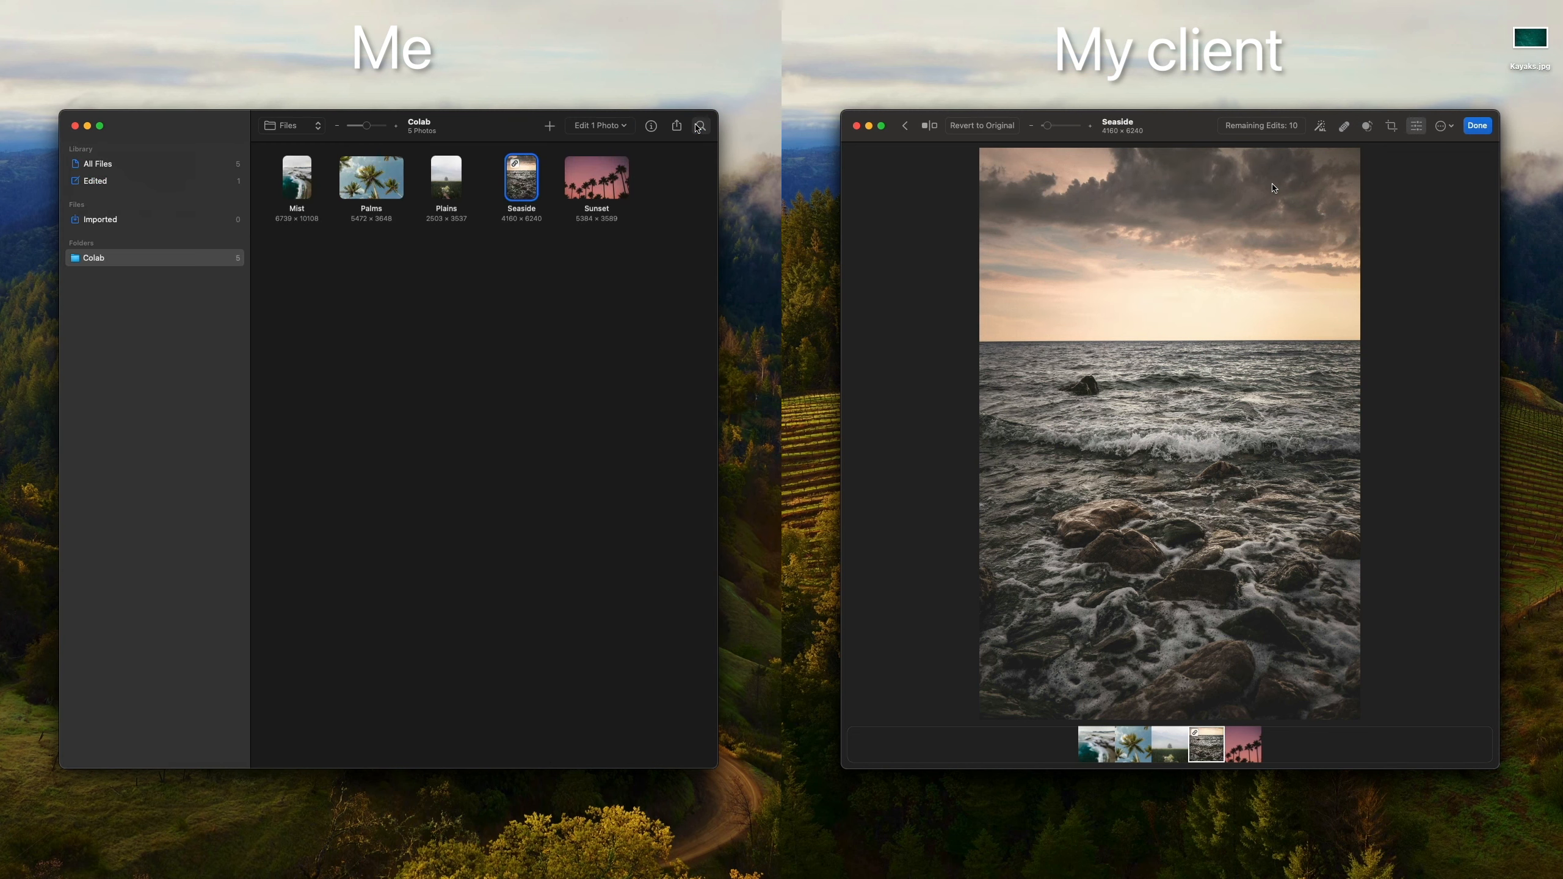
# Step: On the client's Mac, drag Kayaks.jpg from the desktop into the Colab photo browser
pyautogui.click(1477, 126)
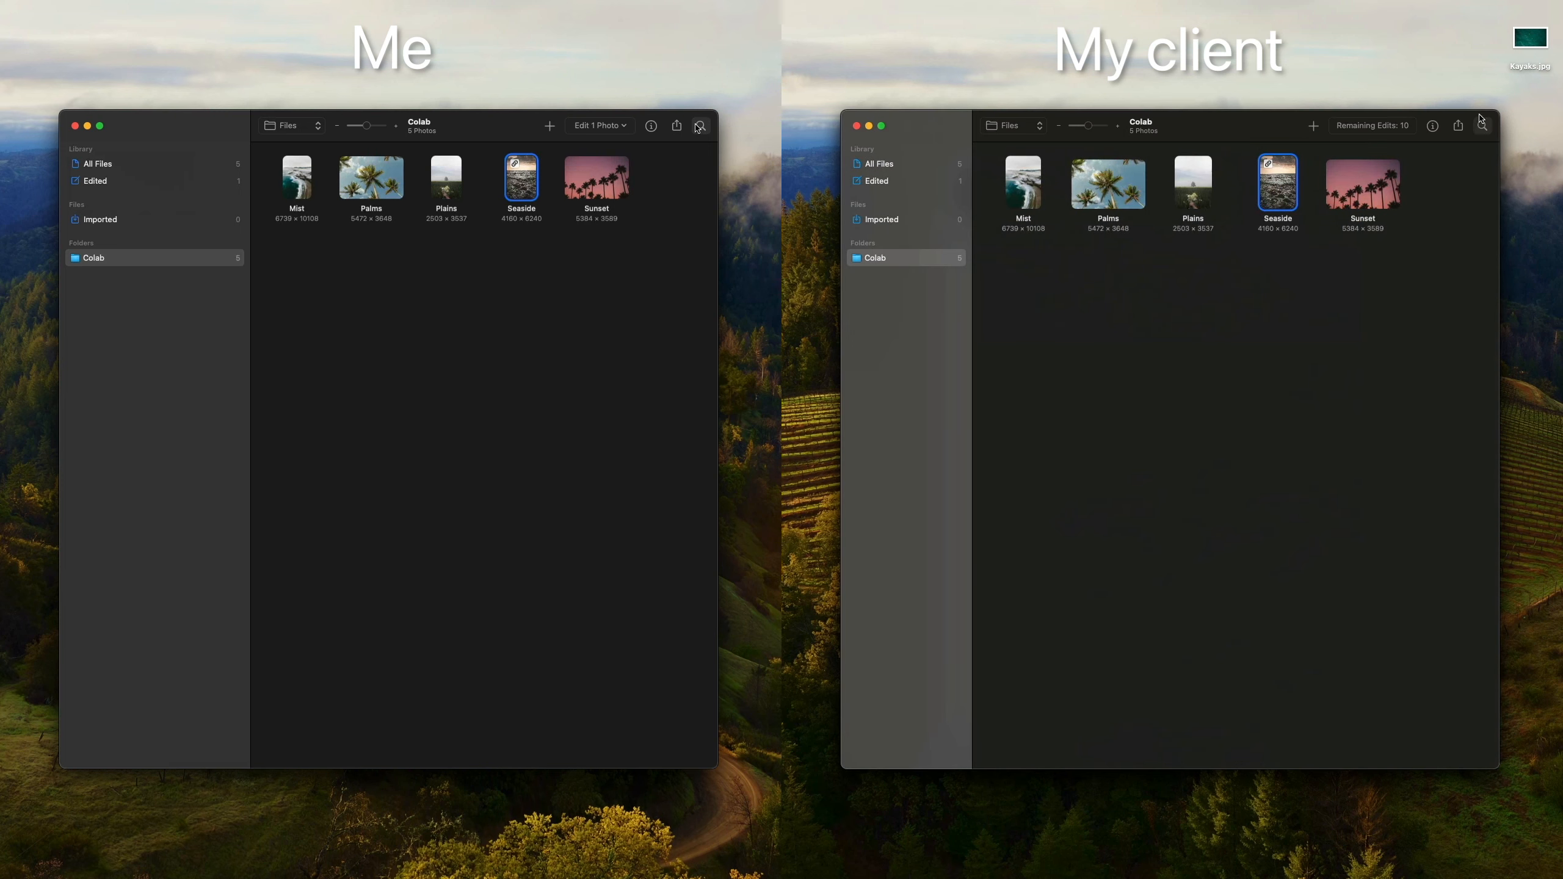
pyautogui.click(1531, 46)
pyautogui.moveTo(1531, 46); pyautogui.dragTo(1125, 321)
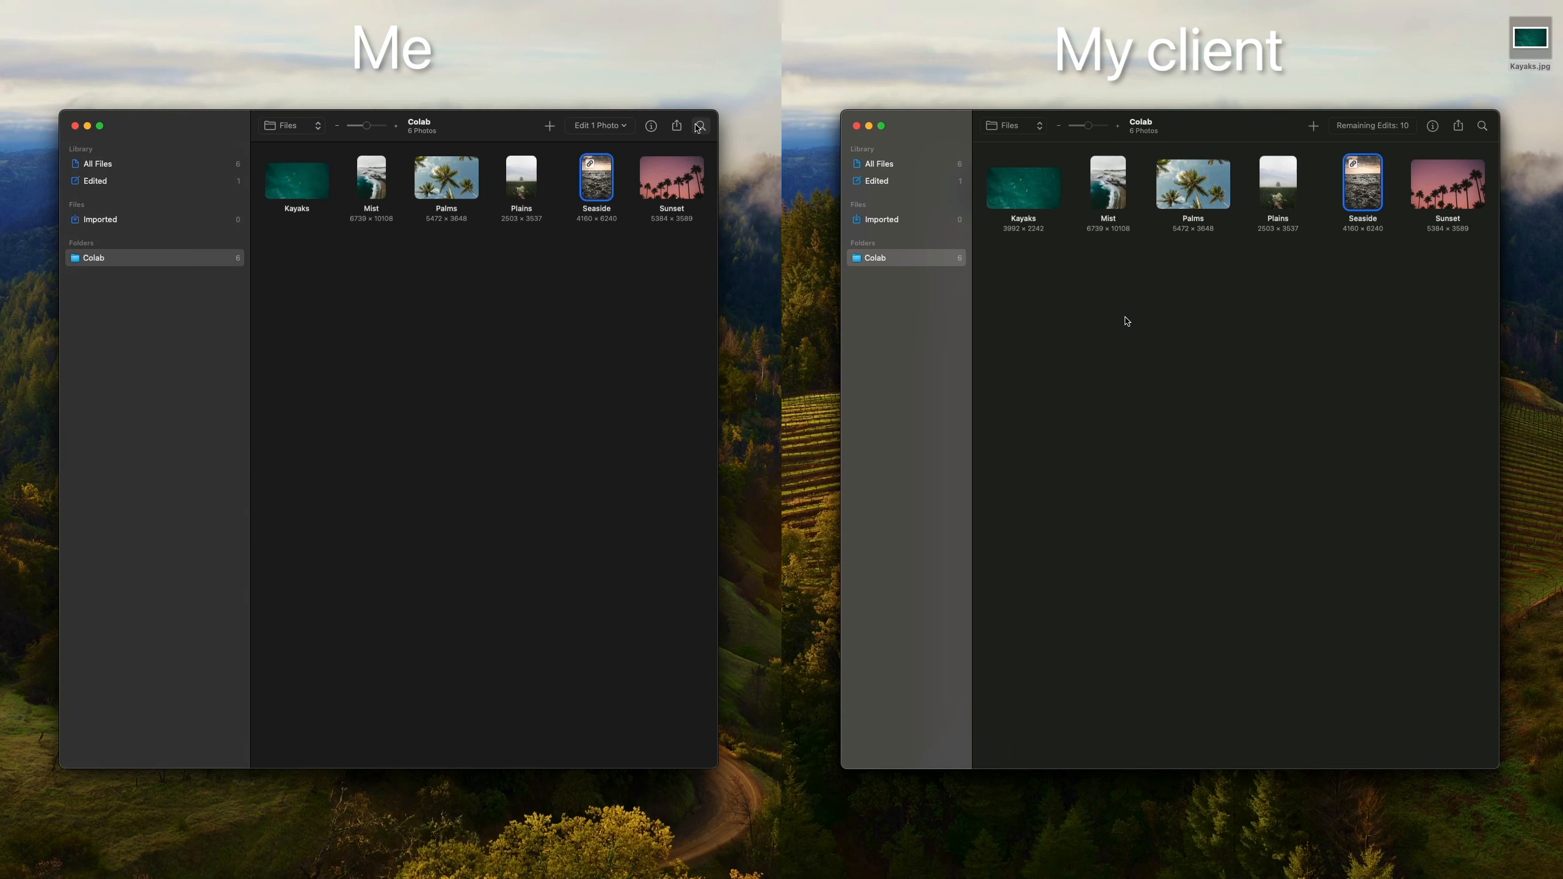
pyautogui.click(1046, 198)
# Step: Erase the top kayak from the Kayaks photo with Retouch and save it
pyautogui.doubleClick(1046, 199)
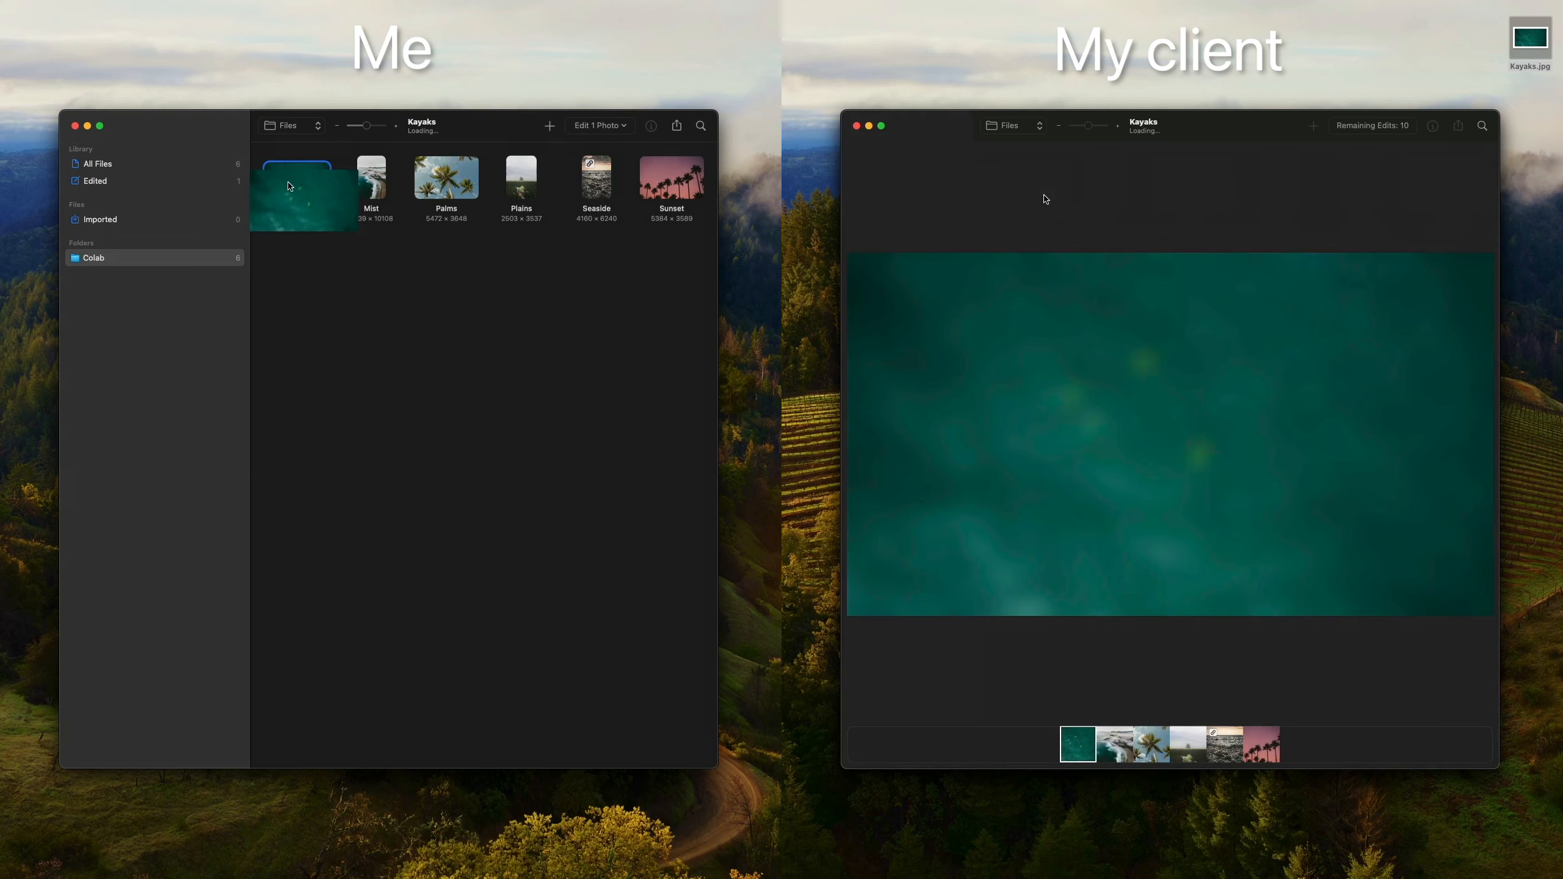
pyautogui.doubleClick(284, 189)
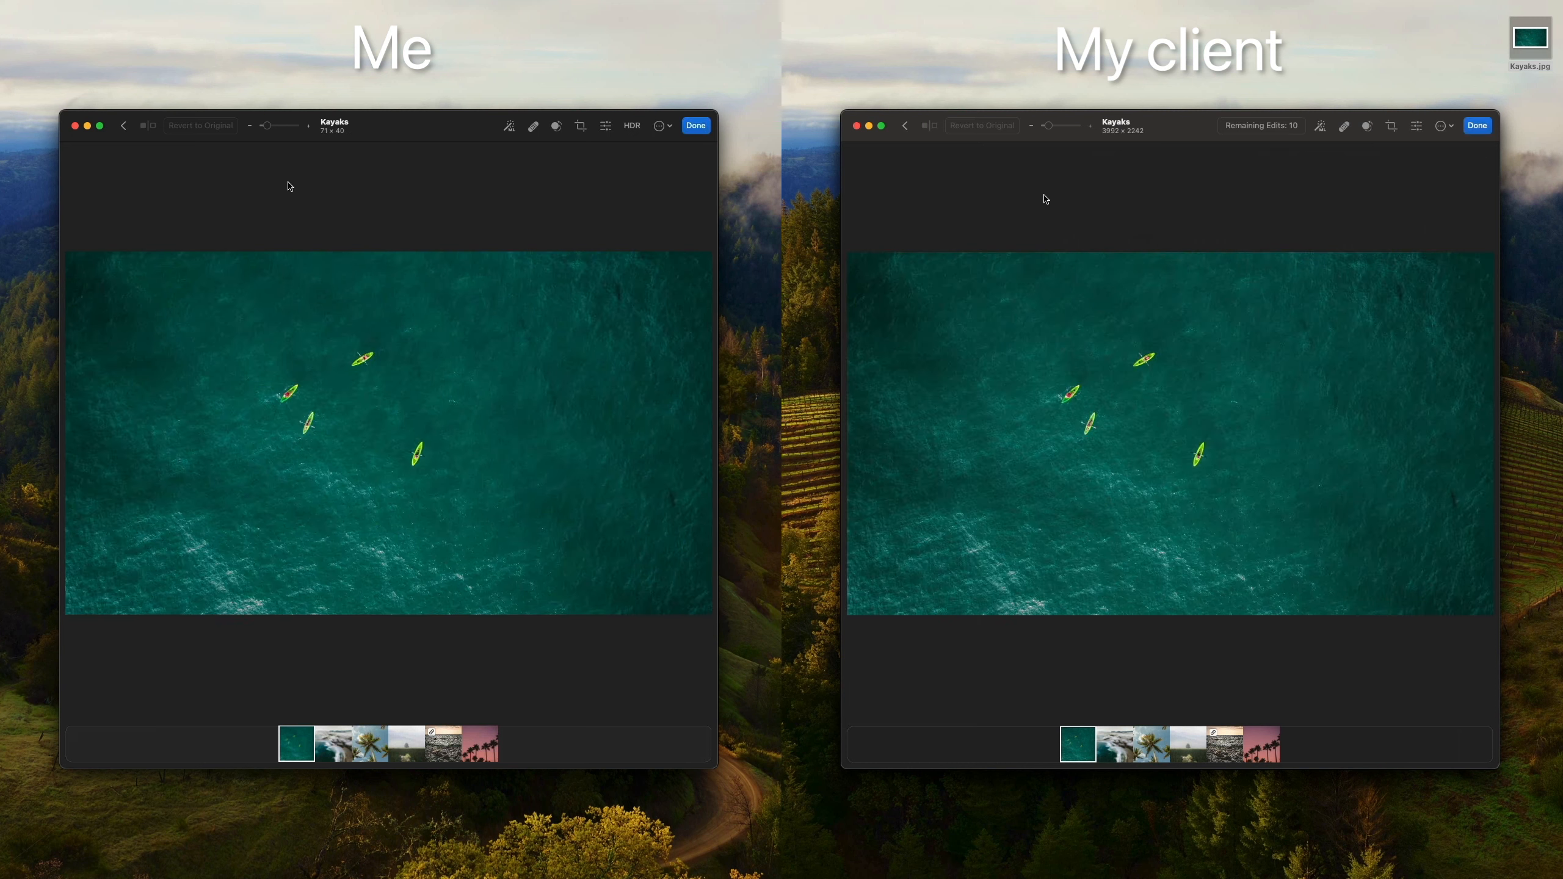
pyautogui.click(1343, 126)
pyautogui.click(1147, 361)
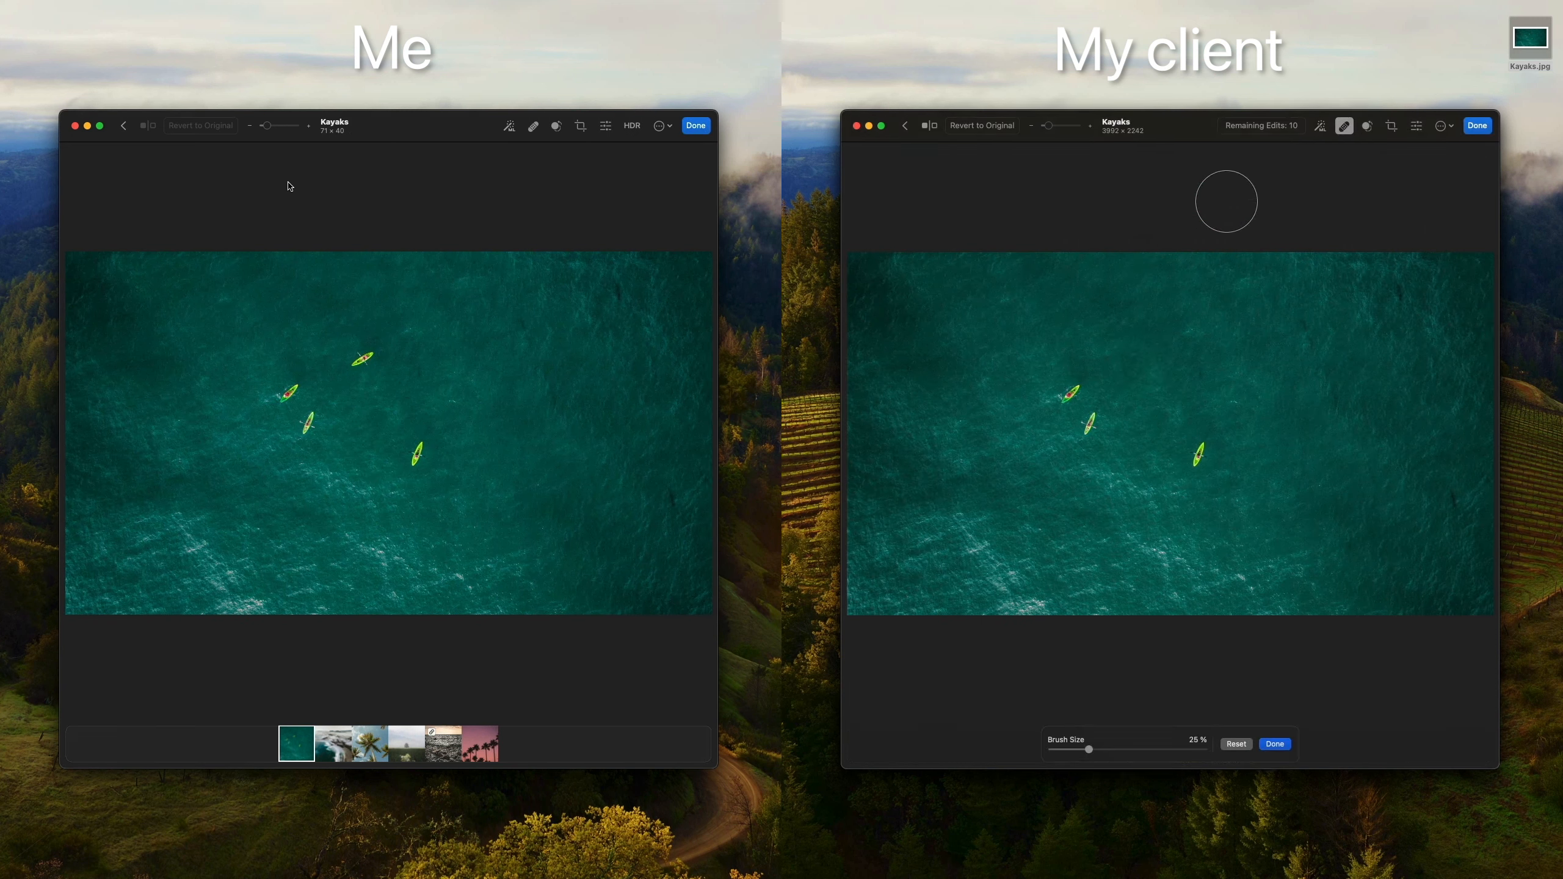
pyautogui.press('super+s')
pyautogui.click(1169, 595)
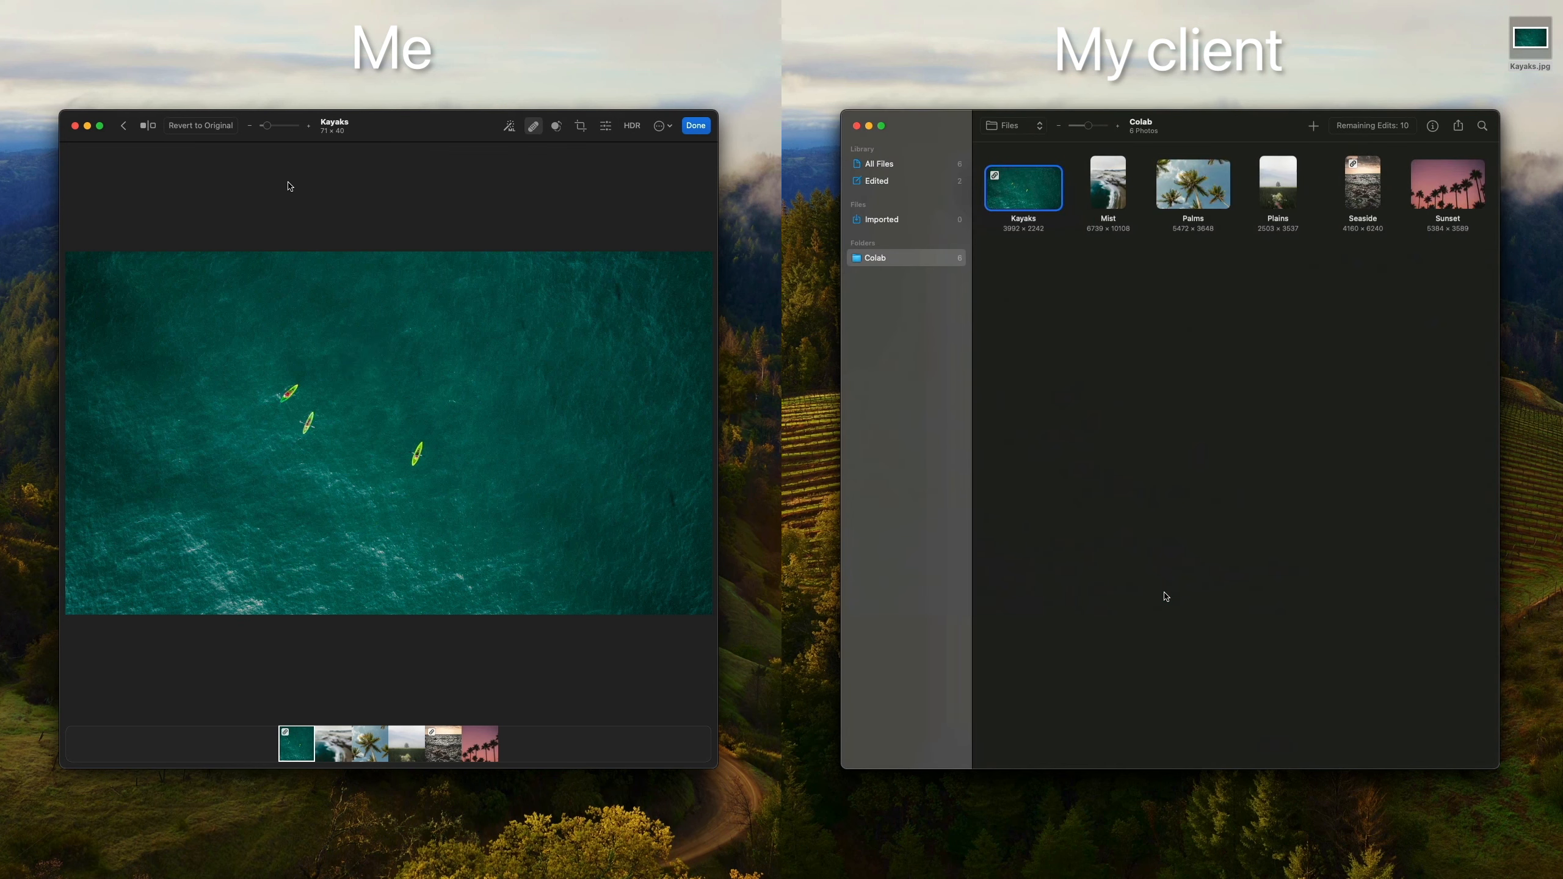
# Step: Return to the Colab photos and open Palms for editing on both Macs
pyautogui.press('Escape')
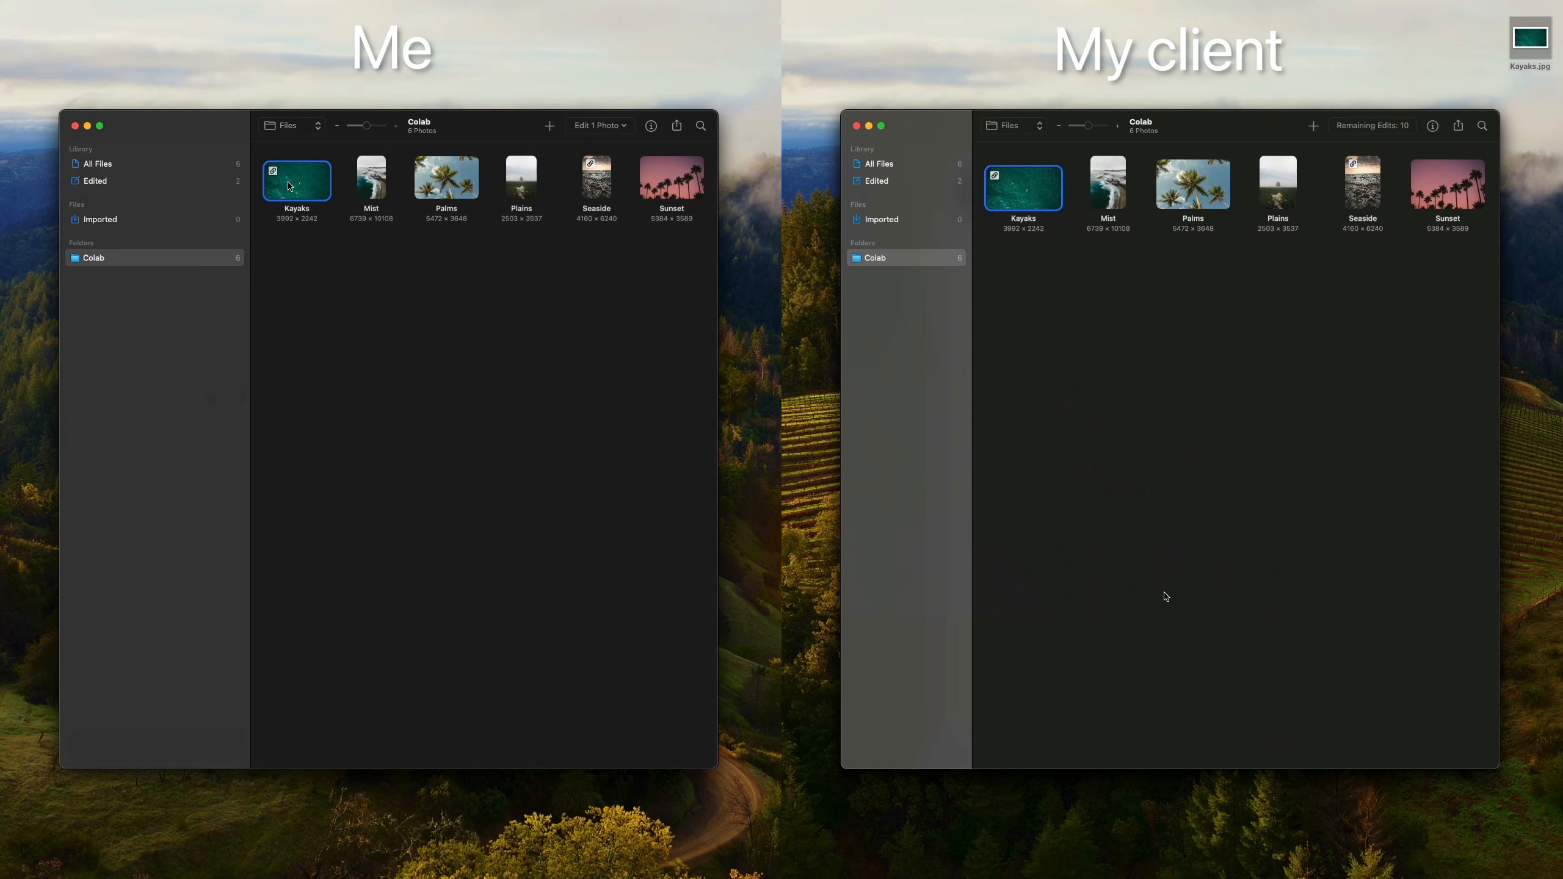
pyautogui.doubleClick(1192, 204)
pyautogui.doubleClick(442, 179)
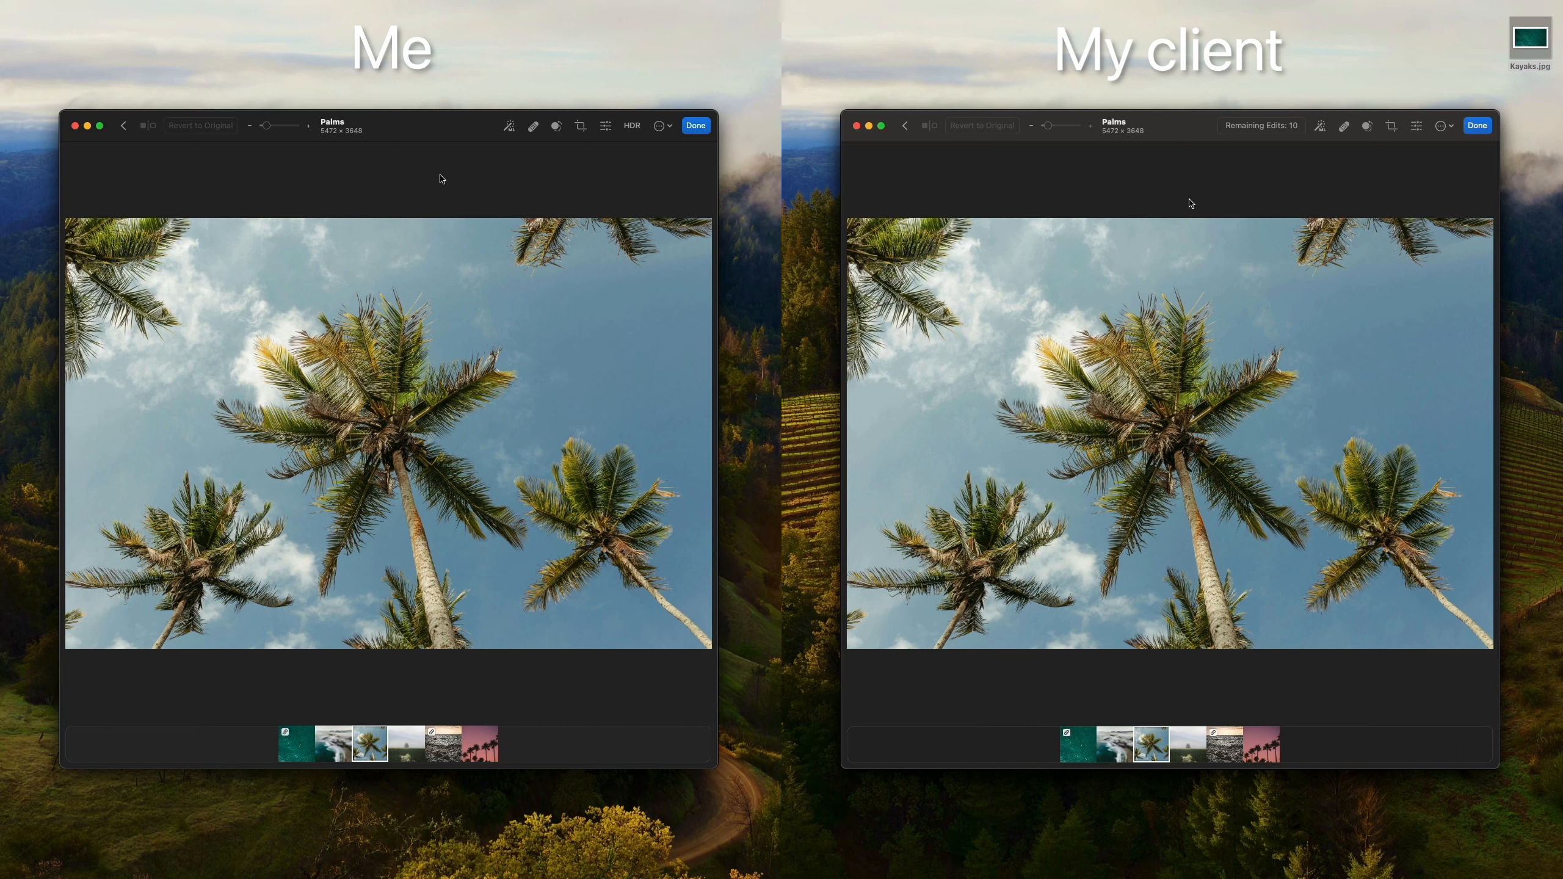
# Step: With a smaller Retouch brush, paint out the right-hand palm on one Mac and the top-left palm on the other
pyautogui.press('r')
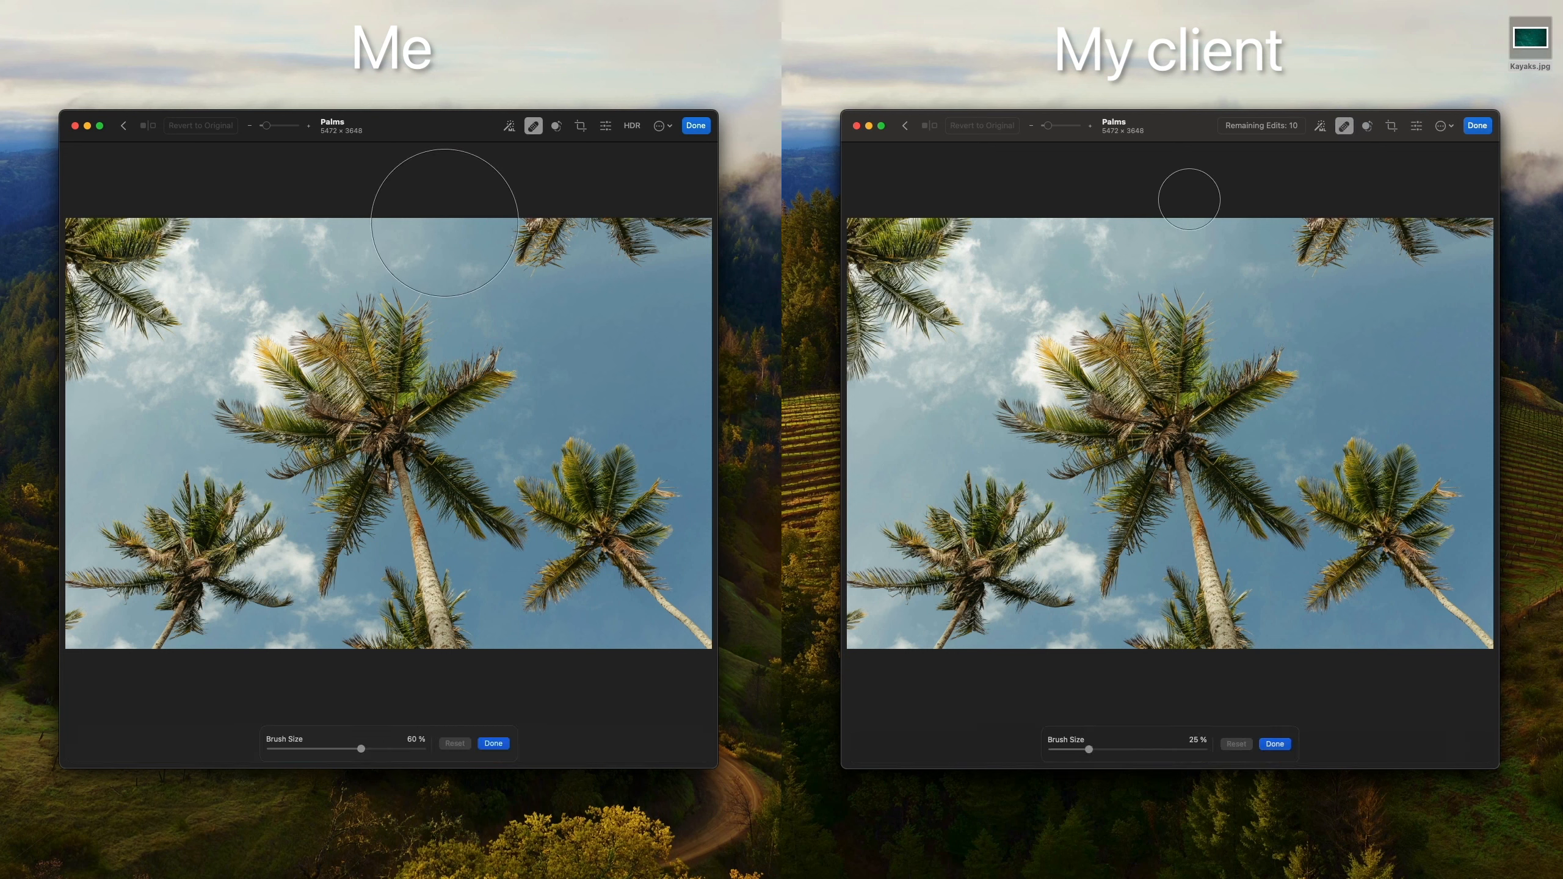
pyautogui.press('[')
pyautogui.press('[')
pyautogui.press('[')
pyautogui.moveTo(865, 363)
pyautogui.mouseDown()
pyautogui.moveTo(866, 241)
pyautogui.moveTo(951, 237)
pyautogui.mouseUp()
pyautogui.moveTo(589, 443); pyautogui.dragTo(567, 482)
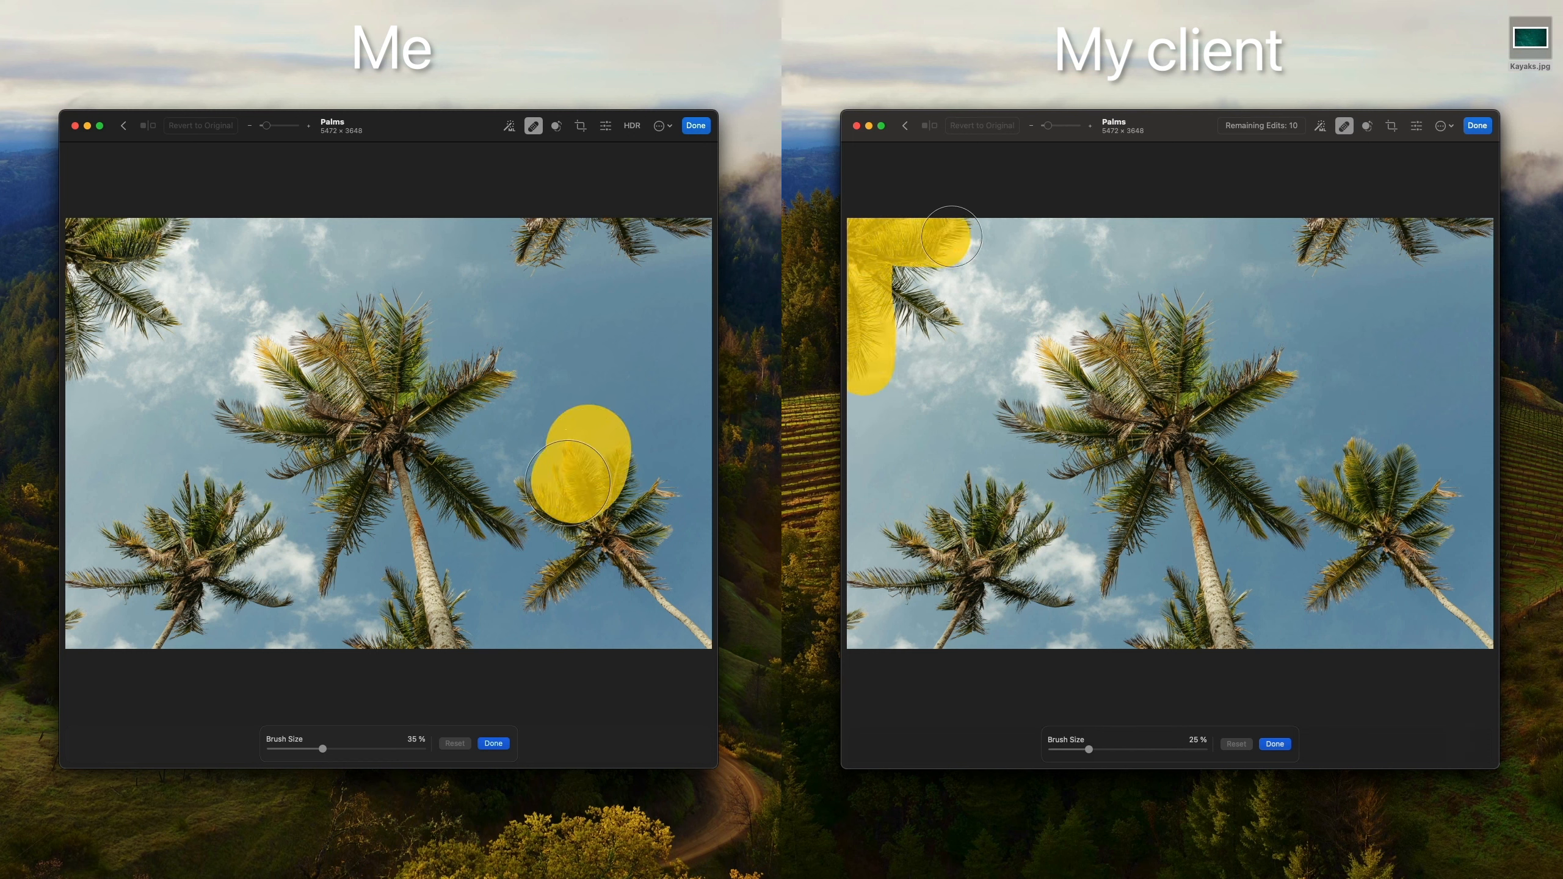
pyautogui.moveTo(951, 237); pyautogui.dragTo(932, 259)
pyautogui.moveTo(568, 482); pyautogui.dragTo(539, 484)
pyautogui.moveTo(933, 259); pyautogui.dragTo(920, 308)
pyautogui.moveTo(539, 484); pyautogui.dragTo(573, 511)
pyautogui.moveTo(920, 307); pyautogui.dragTo(918, 323)
pyautogui.moveTo(572, 512); pyautogui.dragTo(575, 554)
pyautogui.moveTo(917, 323); pyautogui.dragTo(885, 321)
pyautogui.moveTo(575, 555)
pyautogui.mouseDown()
pyautogui.moveTo(546, 595)
pyautogui.moveTo(597, 557)
pyautogui.moveTo(636, 490)
pyautogui.moveTo(653, 509)
pyautogui.moveTo(632, 547)
pyautogui.moveTo(647, 582)
pyautogui.moveTo(709, 650)
pyautogui.mouseUp()
# Step: Save the Palms changes on both Macs, keeping the client's own version despite the conflict warning
pyautogui.click(157, 7)
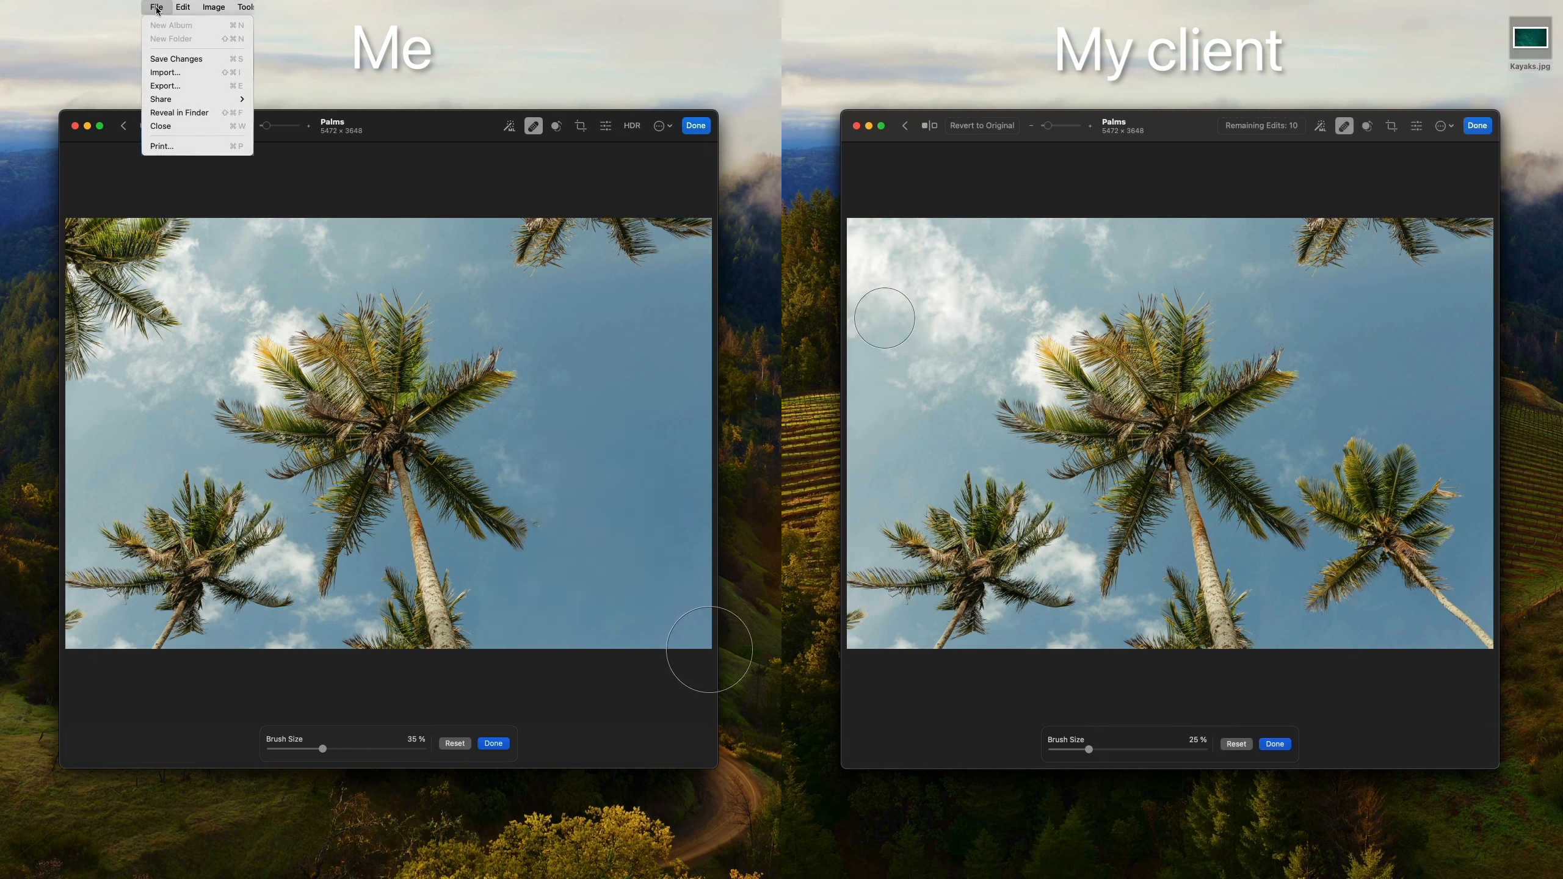
pyautogui.click(159, 58)
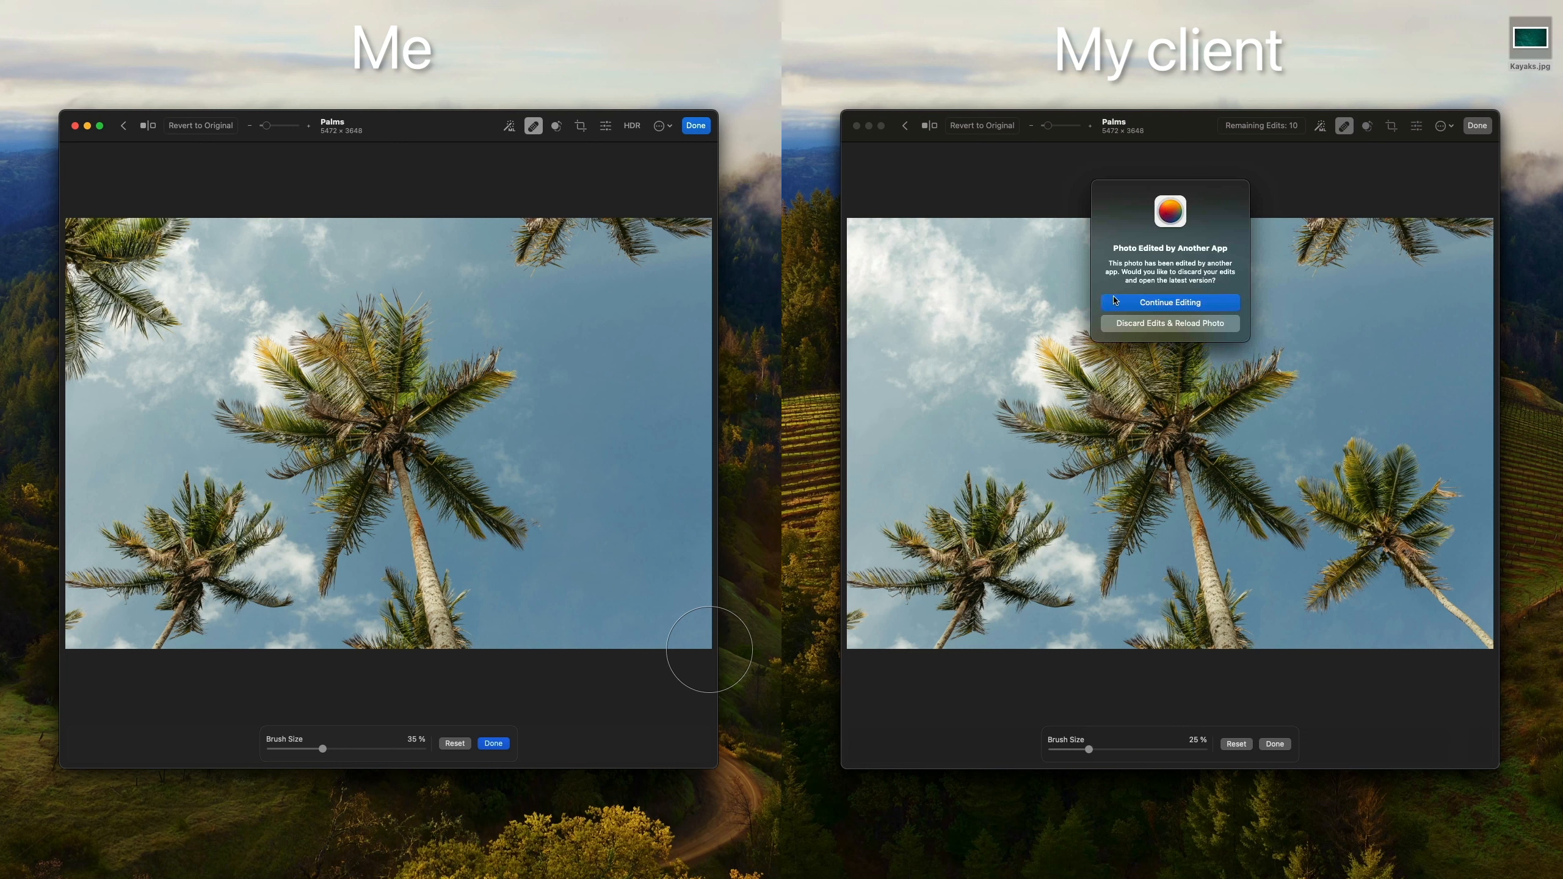
pyautogui.click(1139, 302)
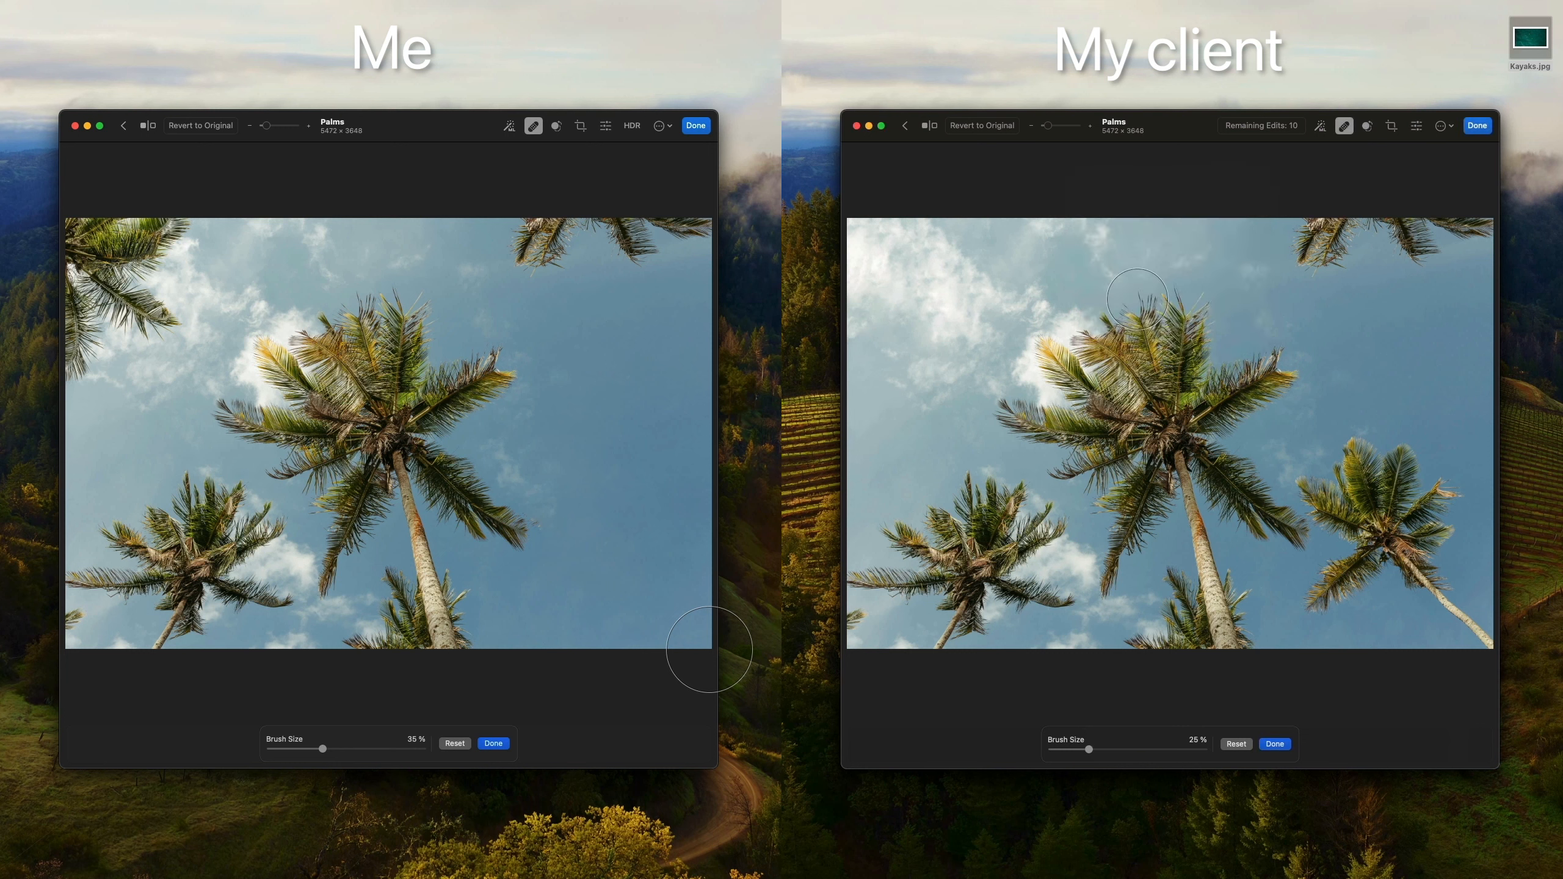
pyautogui.click(936, 7)
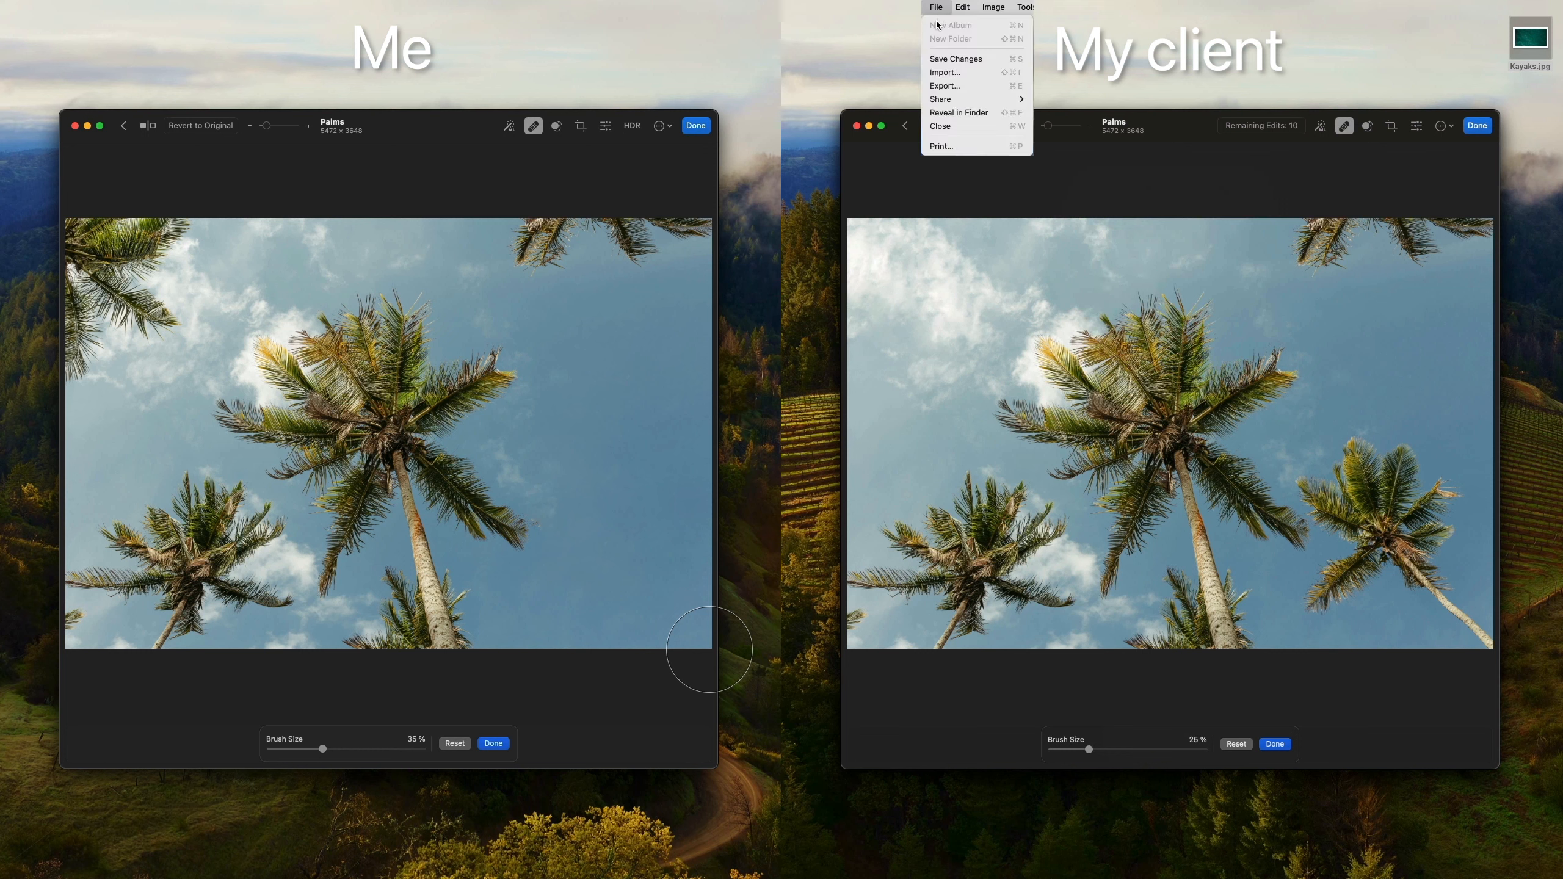
pyautogui.click(939, 60)
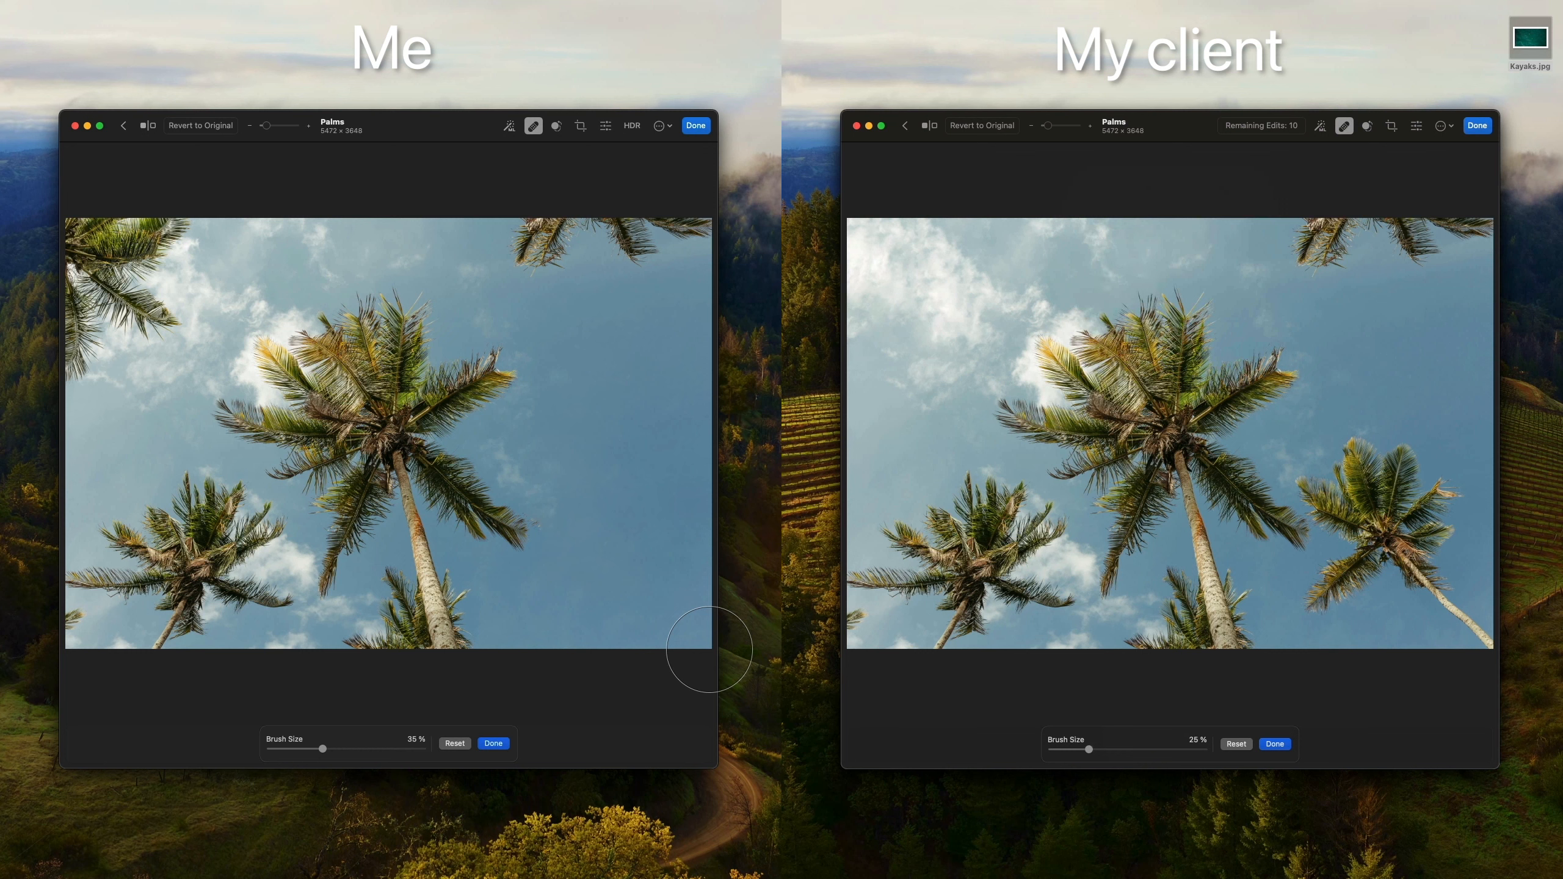